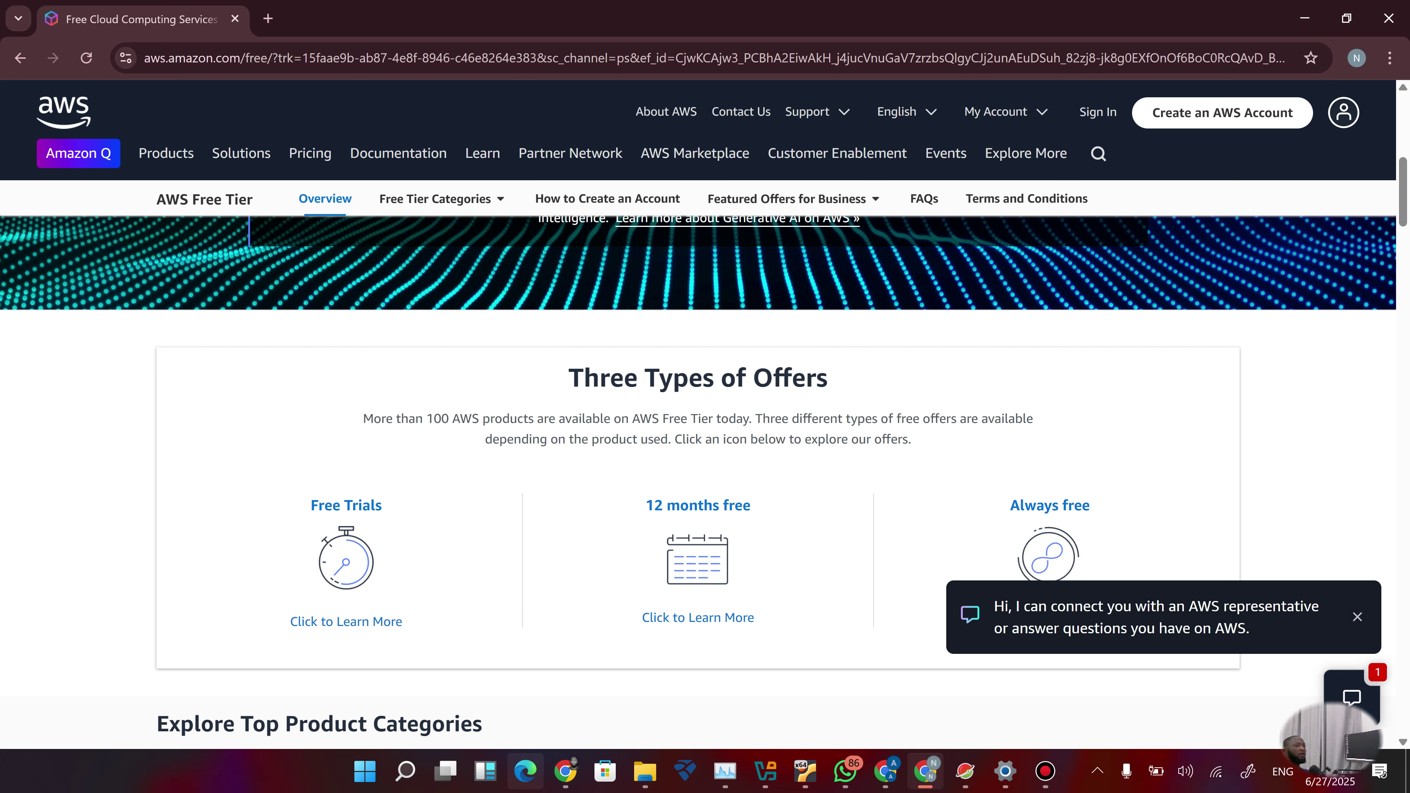
# - Start creating a new AWS account and select the empty Root user email address field
pyautogui.scroll(3, 697, 250)
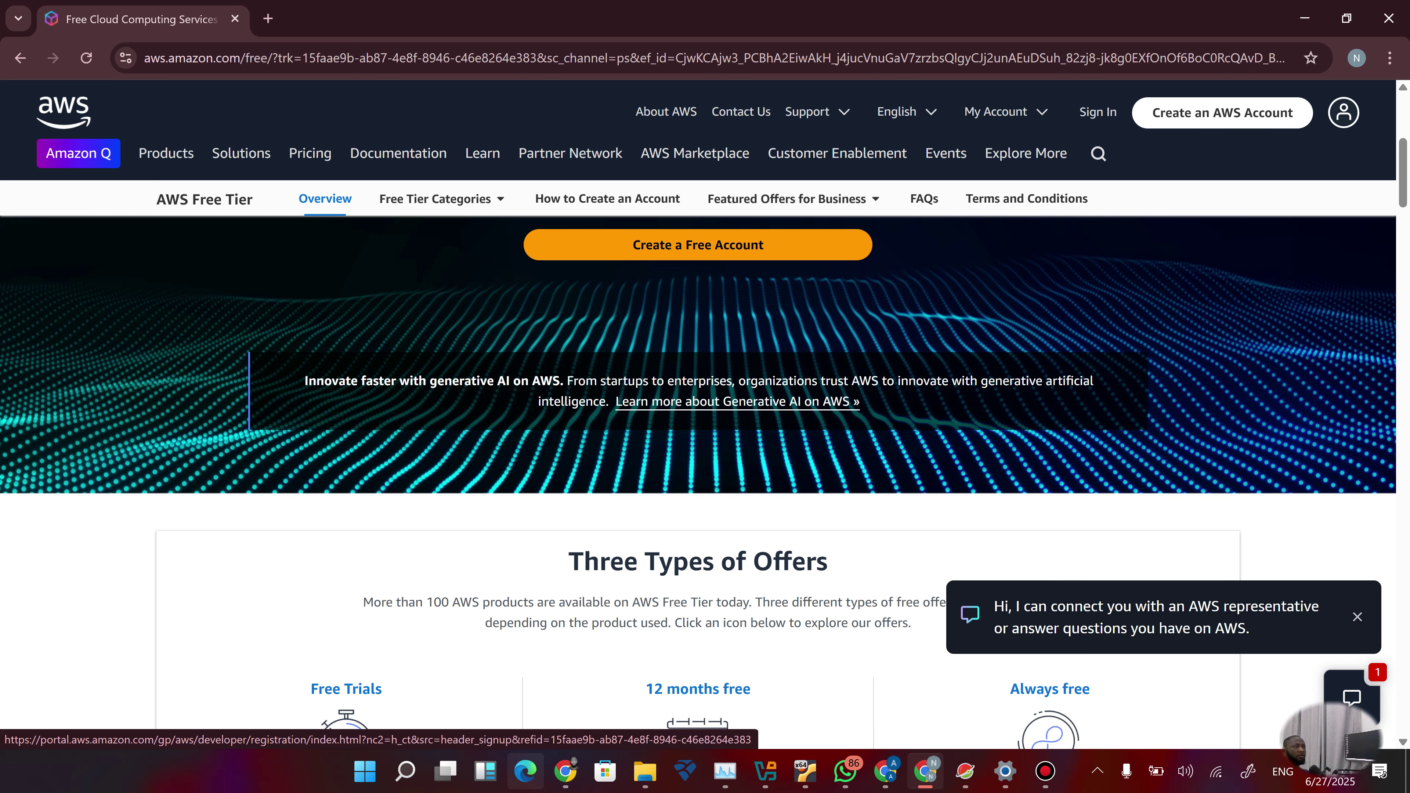
pyautogui.click(1222, 113)
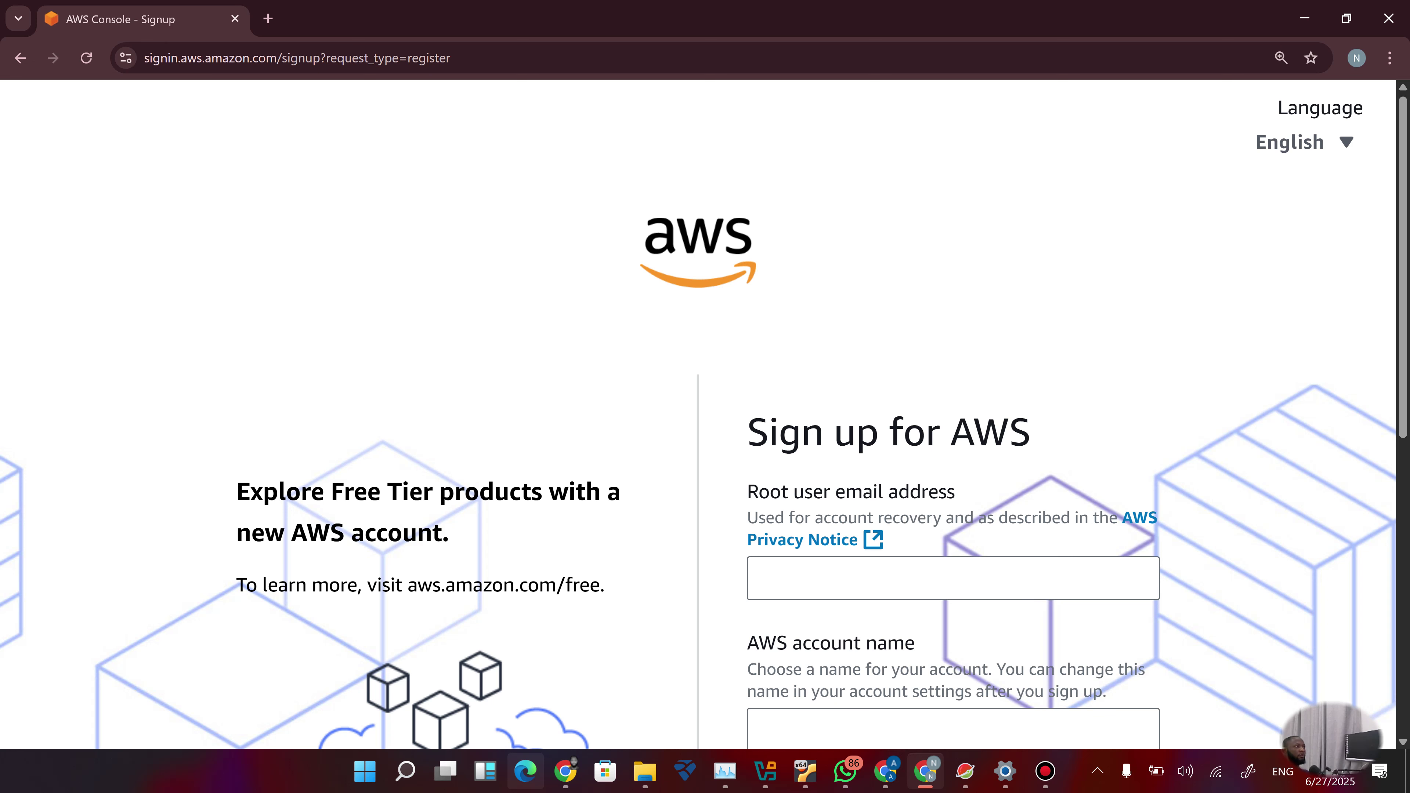
pyautogui.scroll(-4, 705, 414)
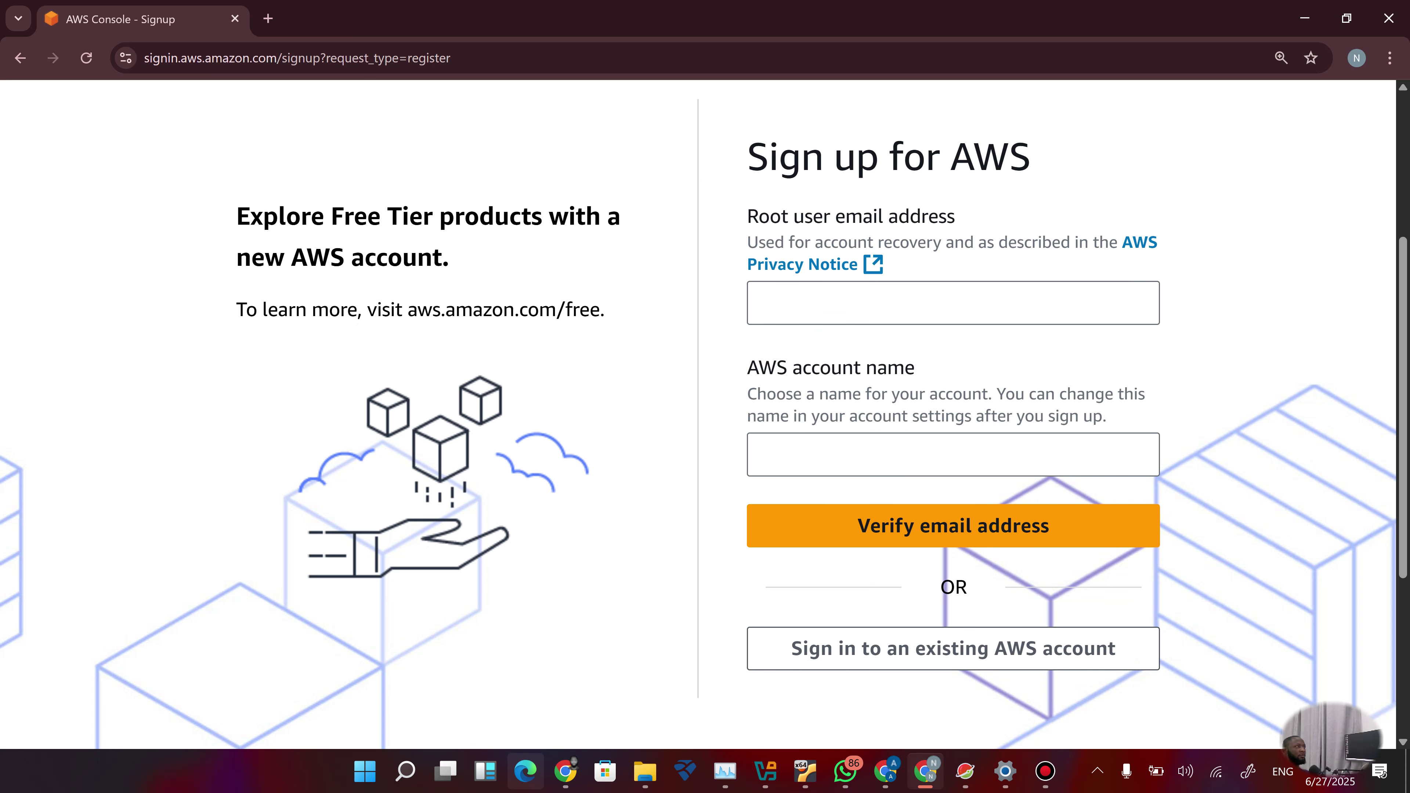
pyautogui.scroll(1, 704, 414)
pyautogui.scroll(-1, 705, 414)
pyautogui.scroll(1, 705, 414)
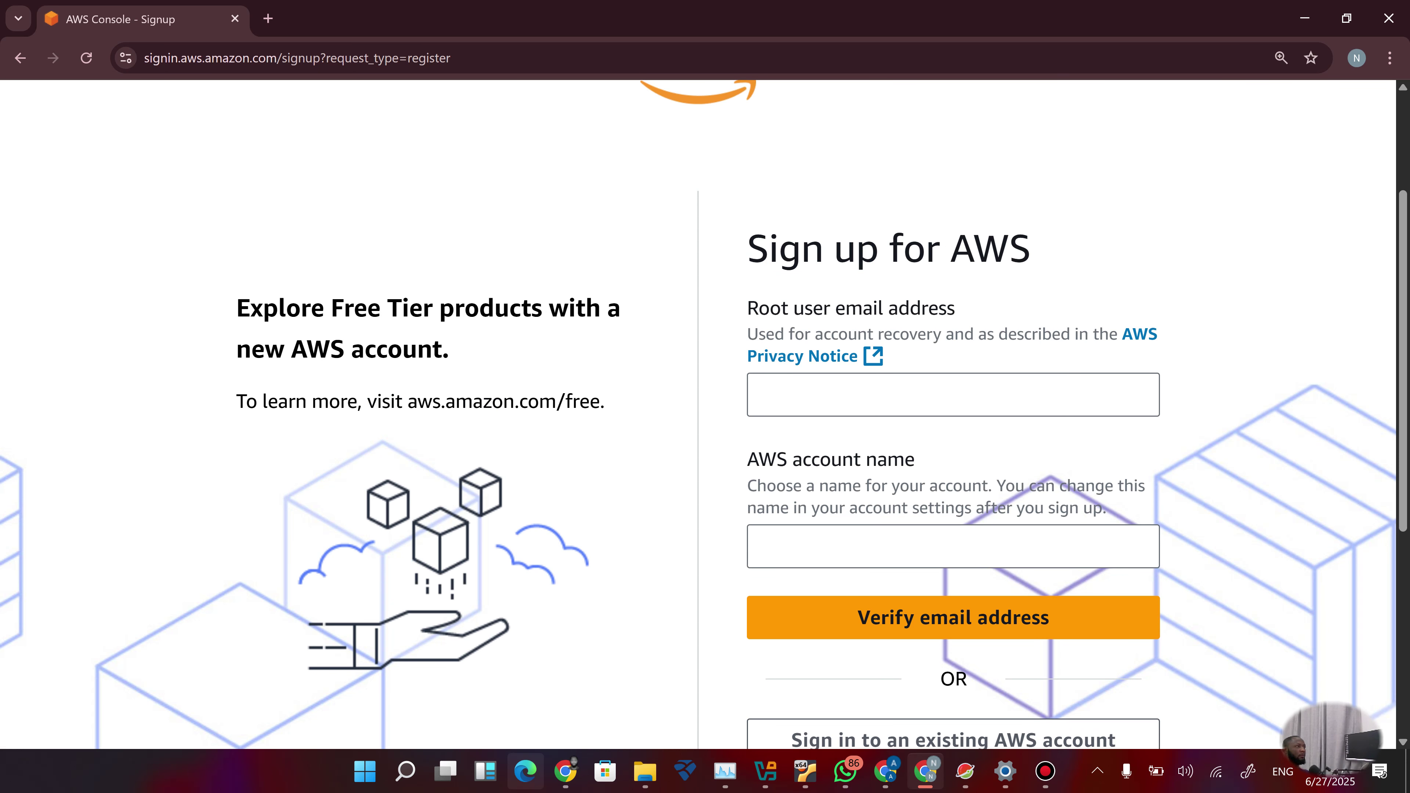
pyautogui.scroll(-1, 705, 414)
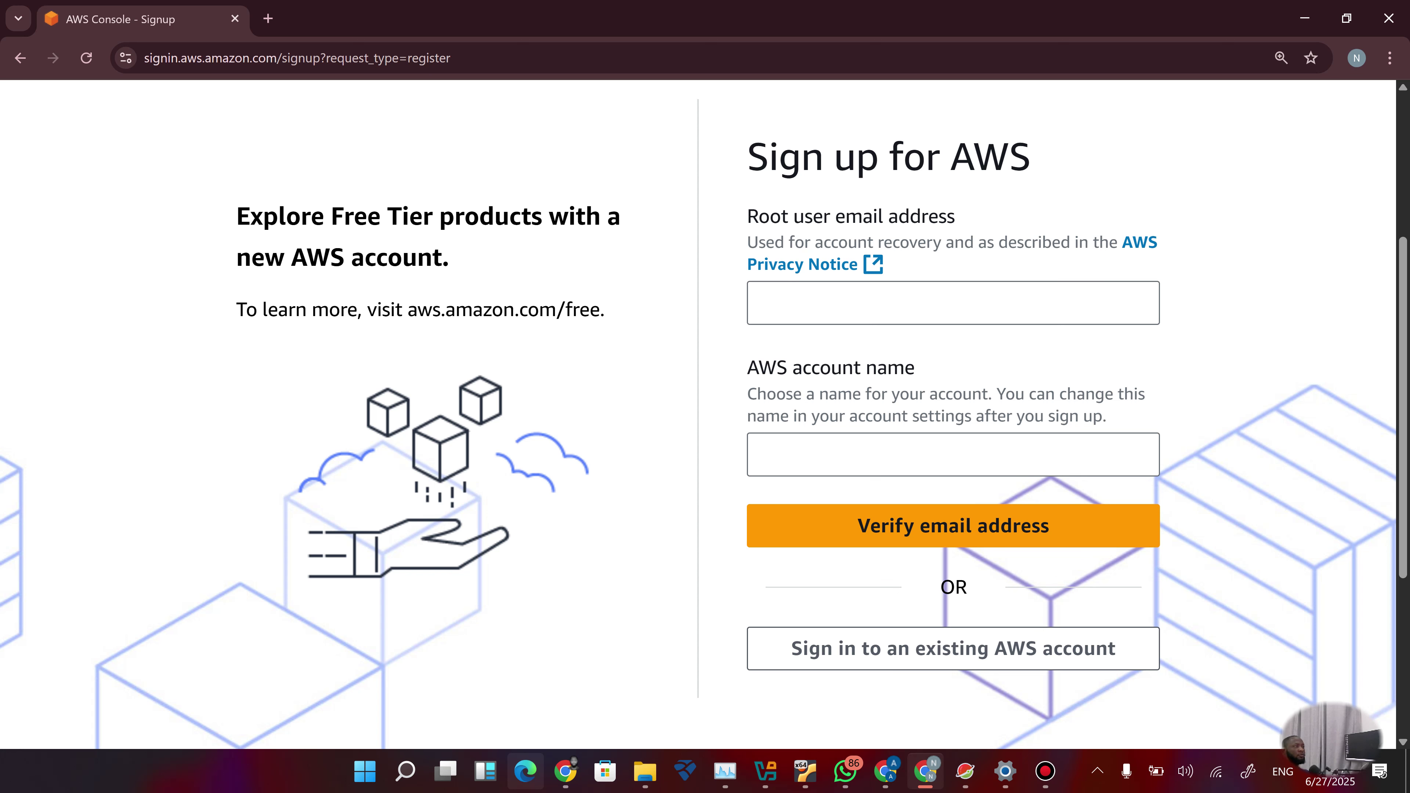
pyautogui.click(952, 303)
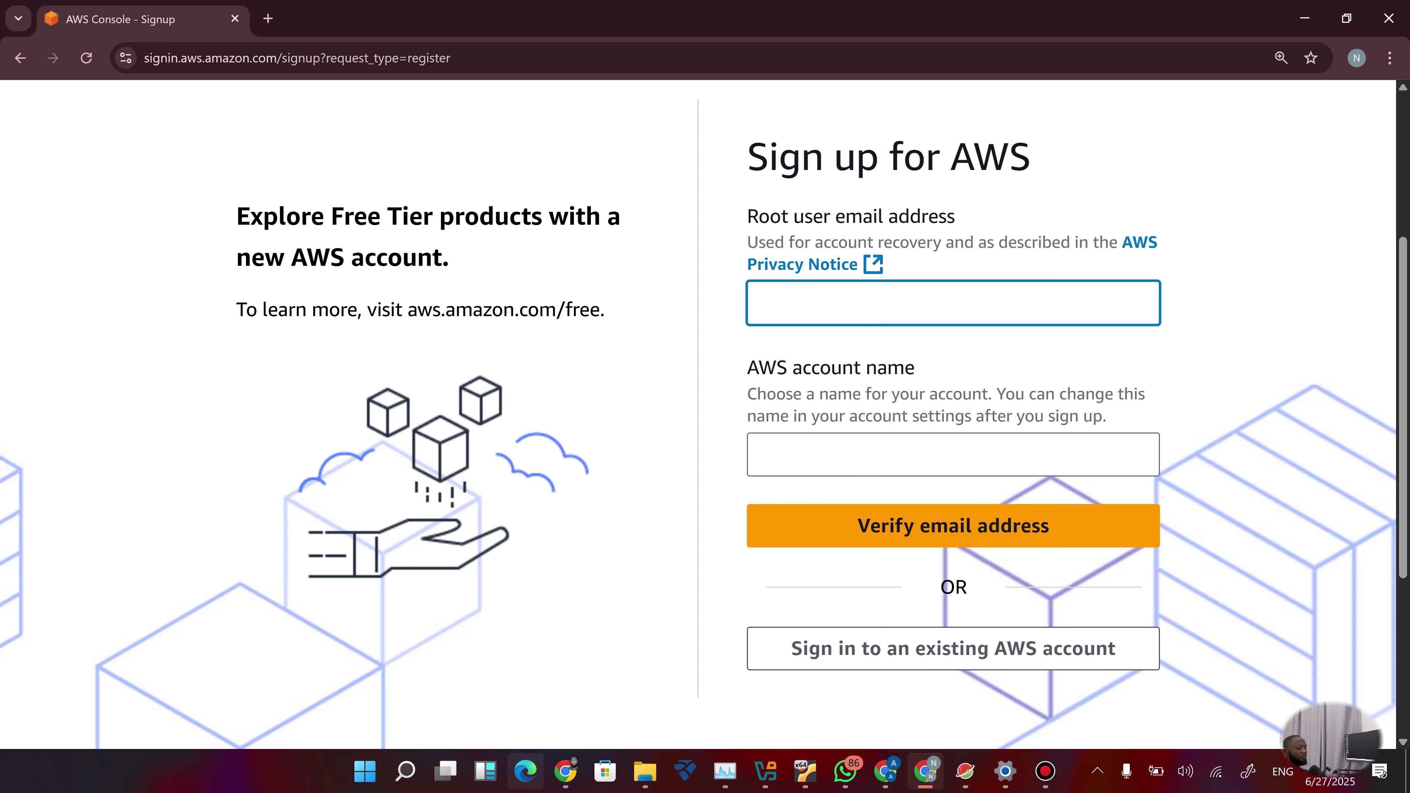
# - Enter the root email address and an account name, then submit them for email verification
pyautogui.write('n@')
pyautogui.press('BackSpace')
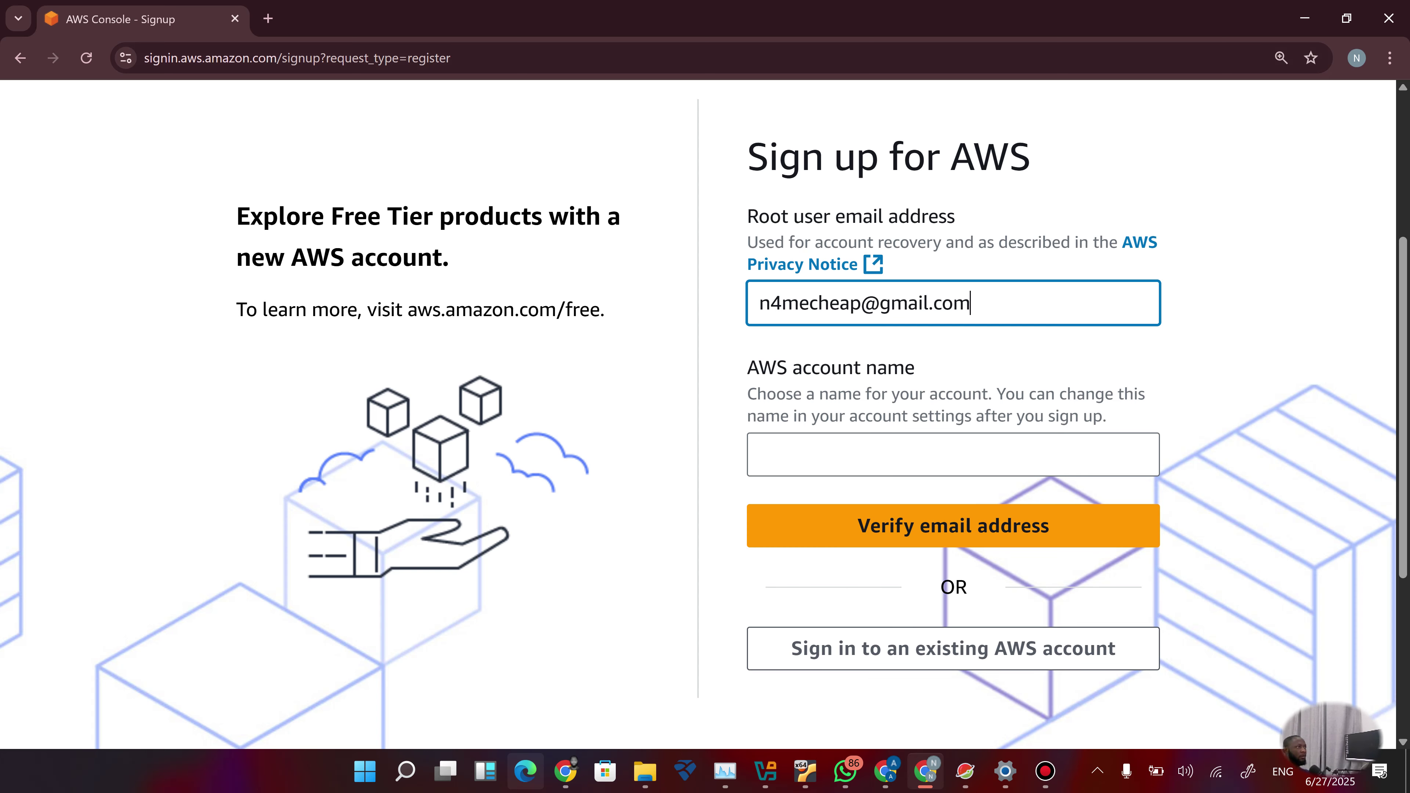
pyautogui.click(760, 454)
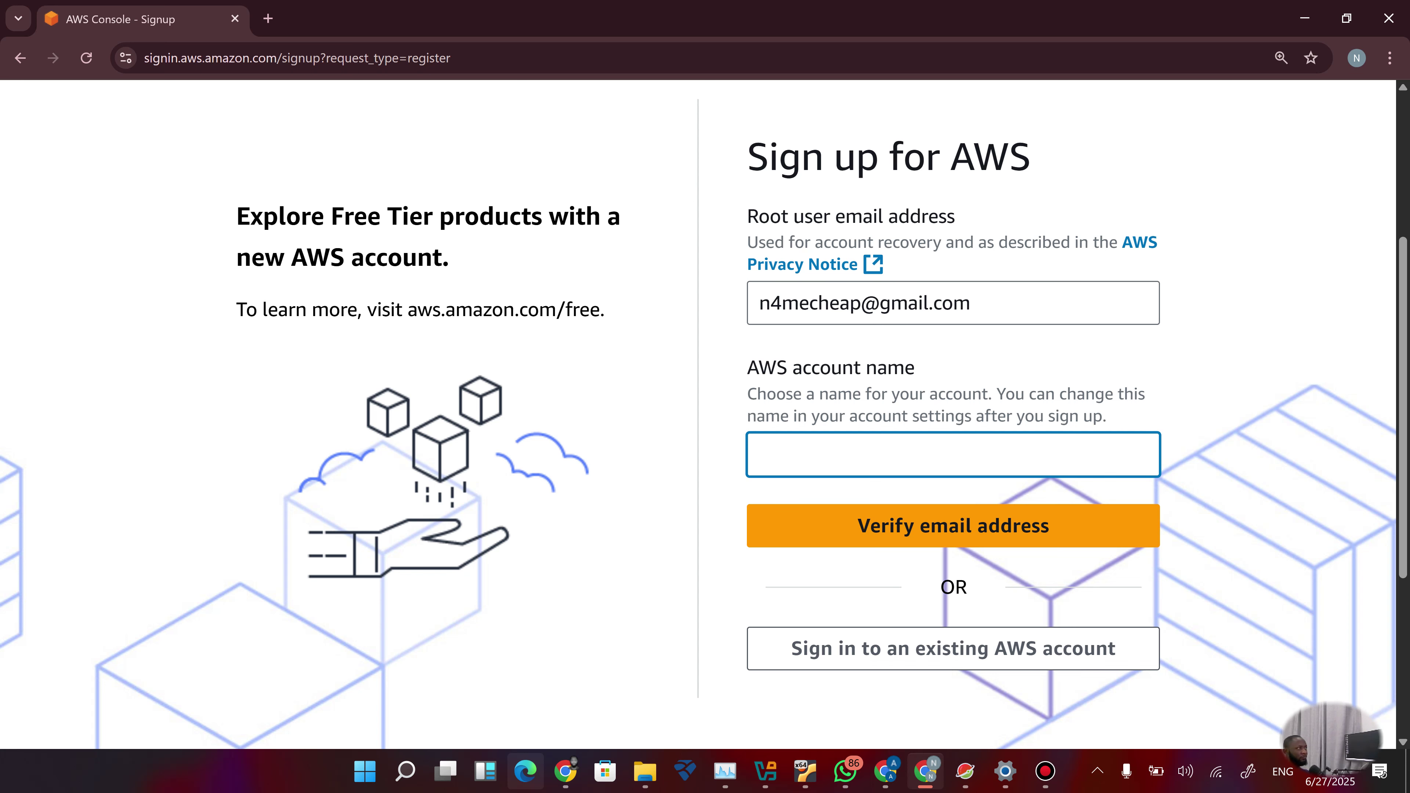
pyautogui.write('Halisans2025')
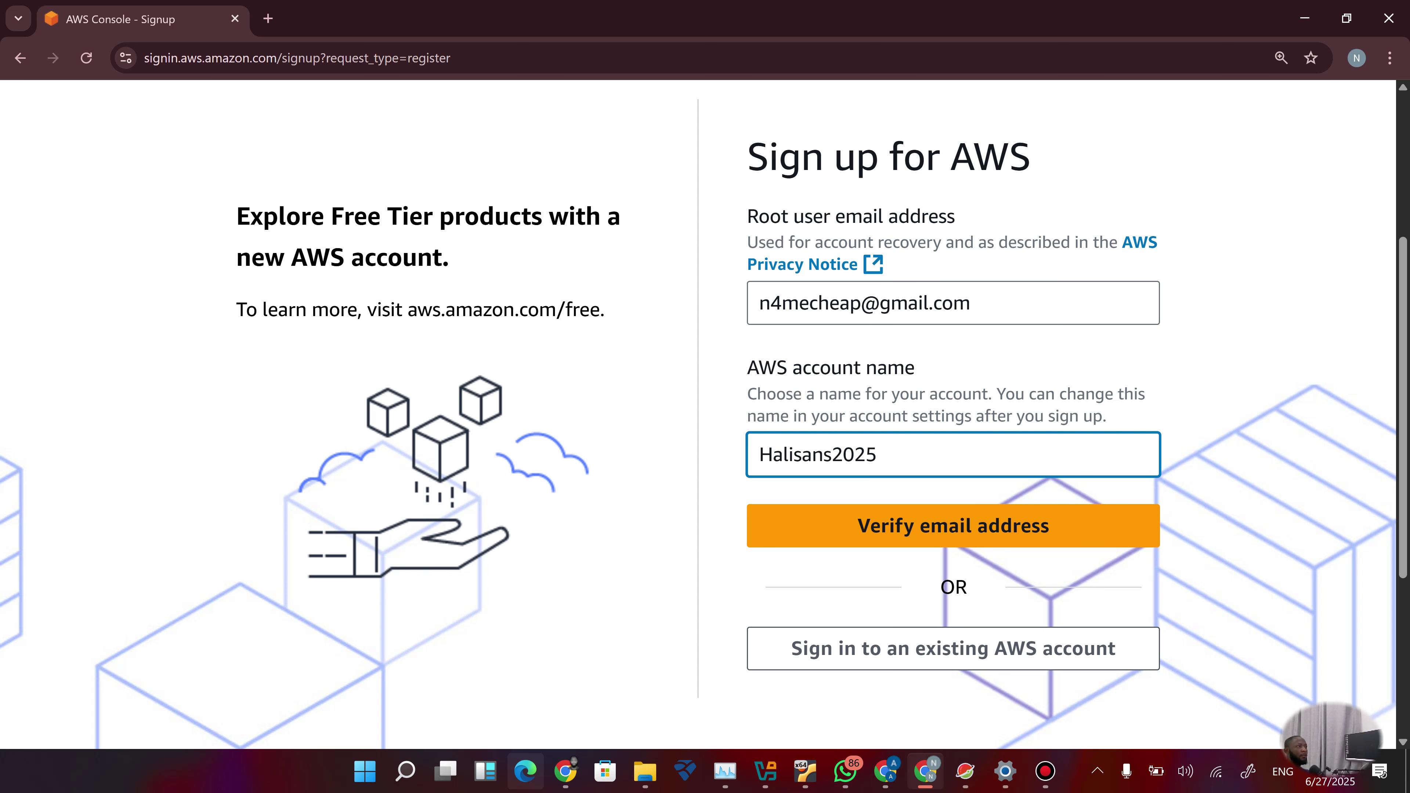
pyautogui.click(953, 526)
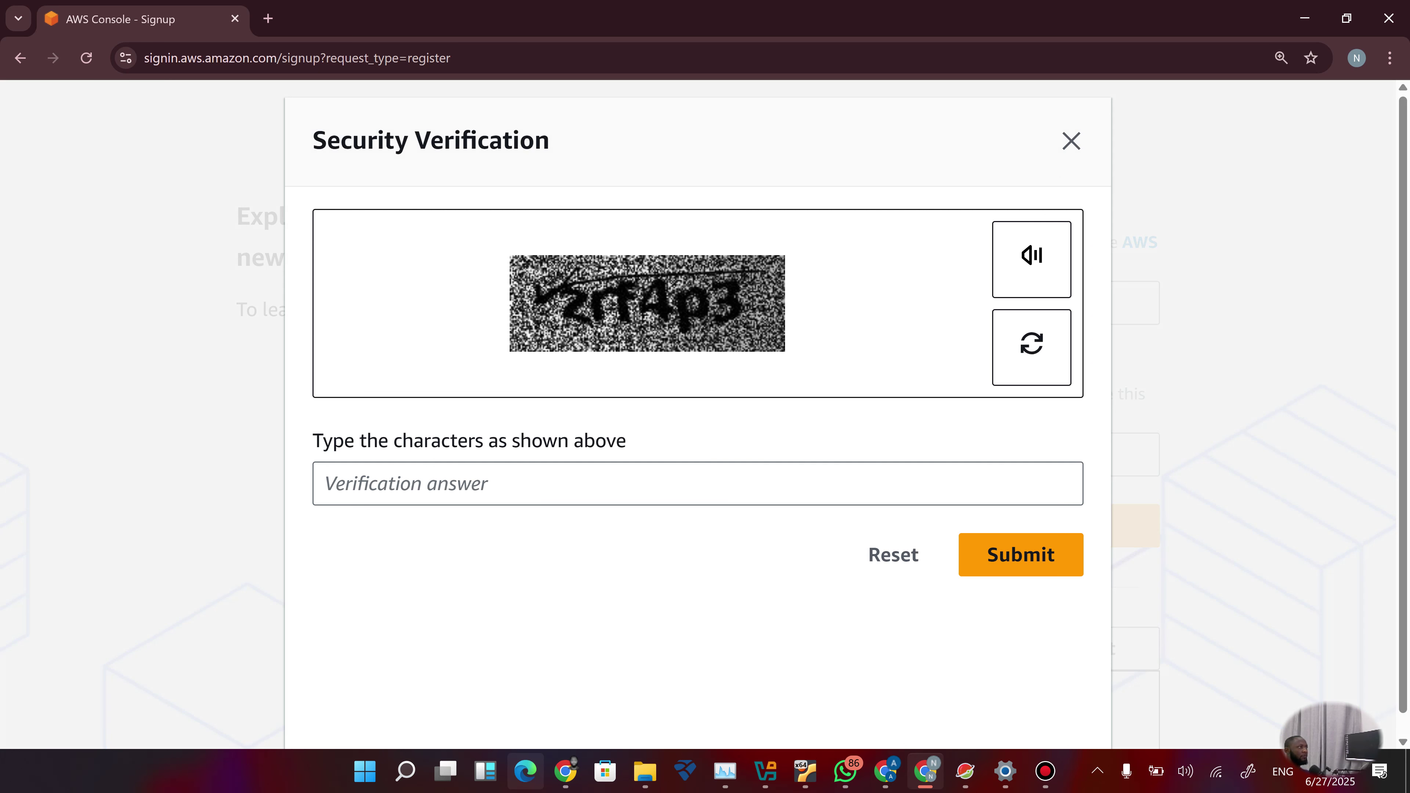
# - Pass the security check by entering the captcha characters shown
pyautogui.click(697, 484)
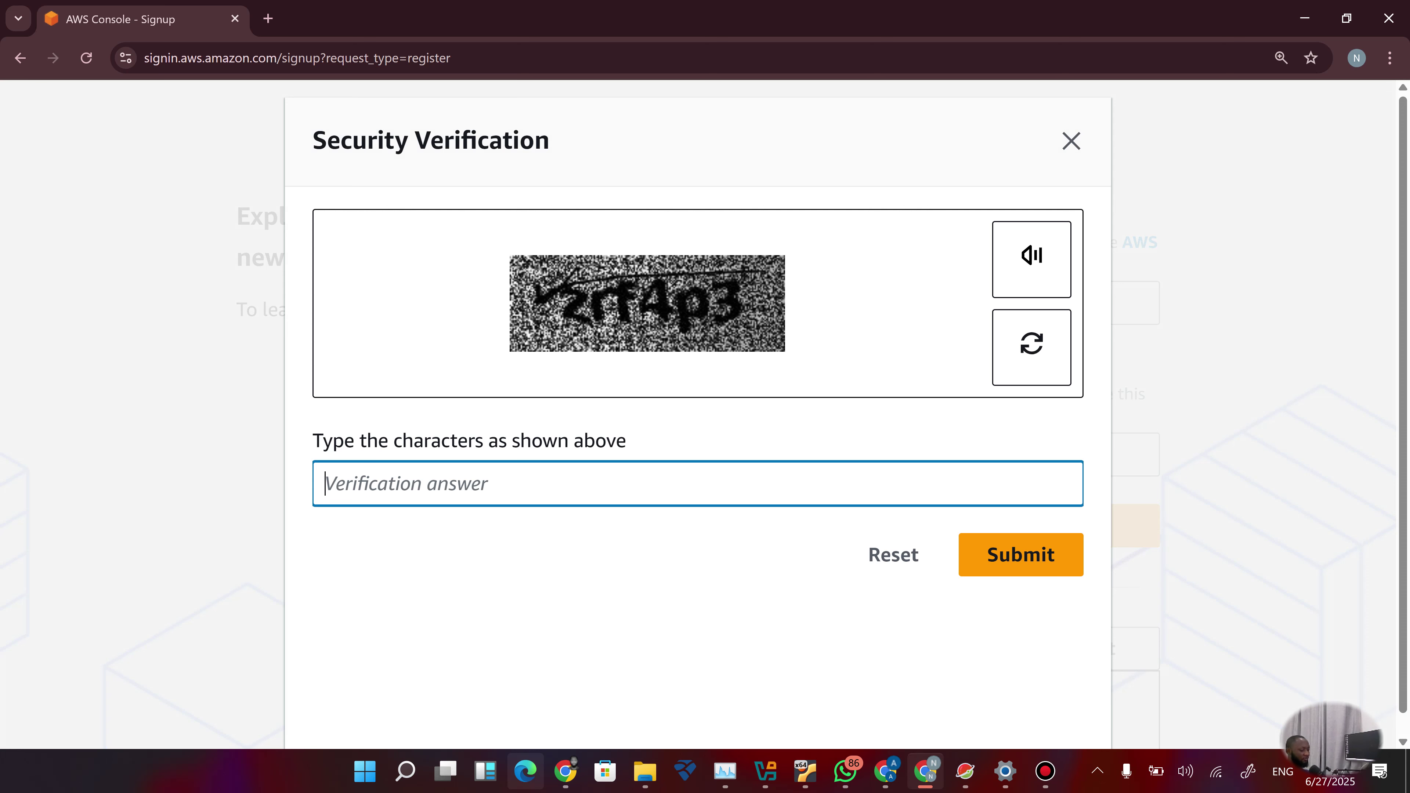
pyautogui.write('zr')
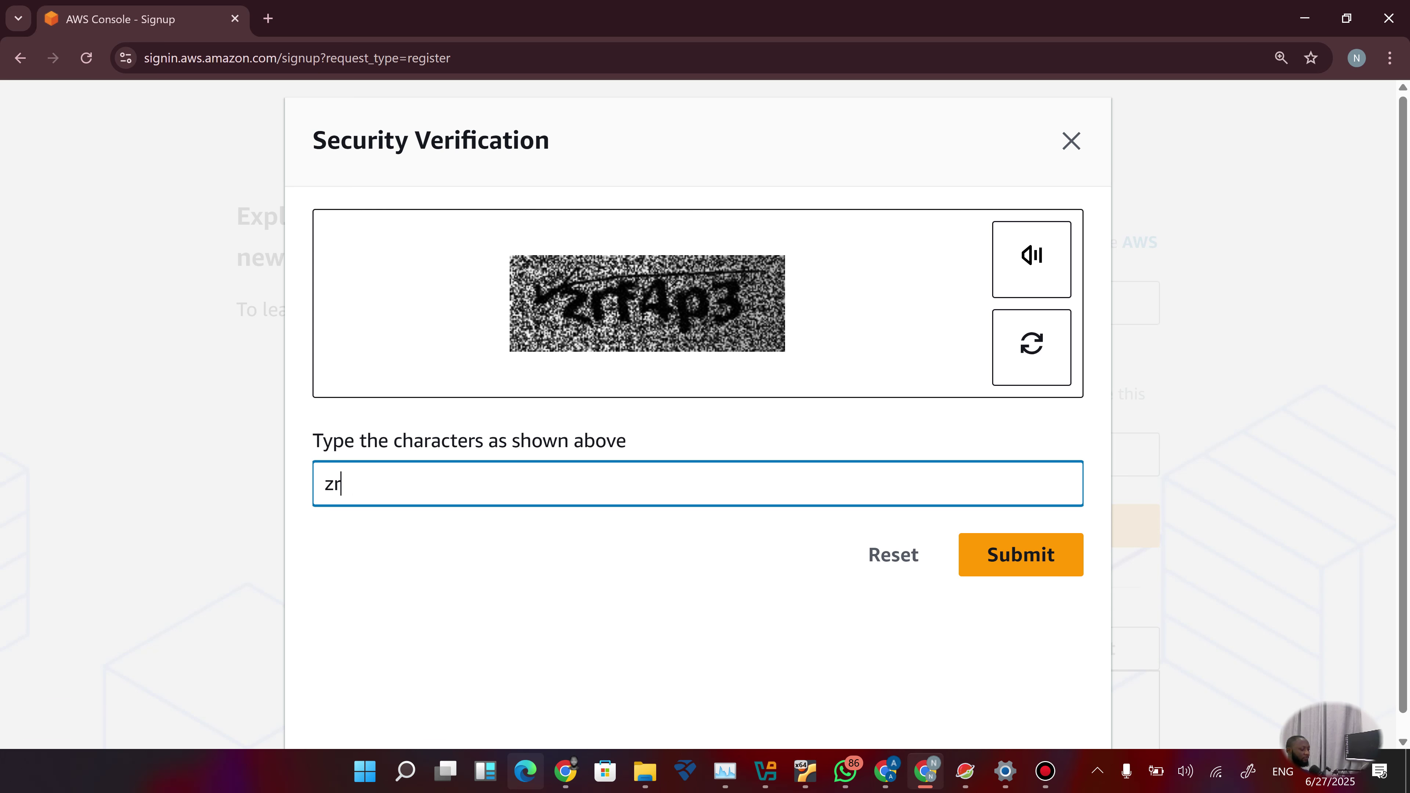
pyautogui.write('f4p3')
pyautogui.click(1020, 555)
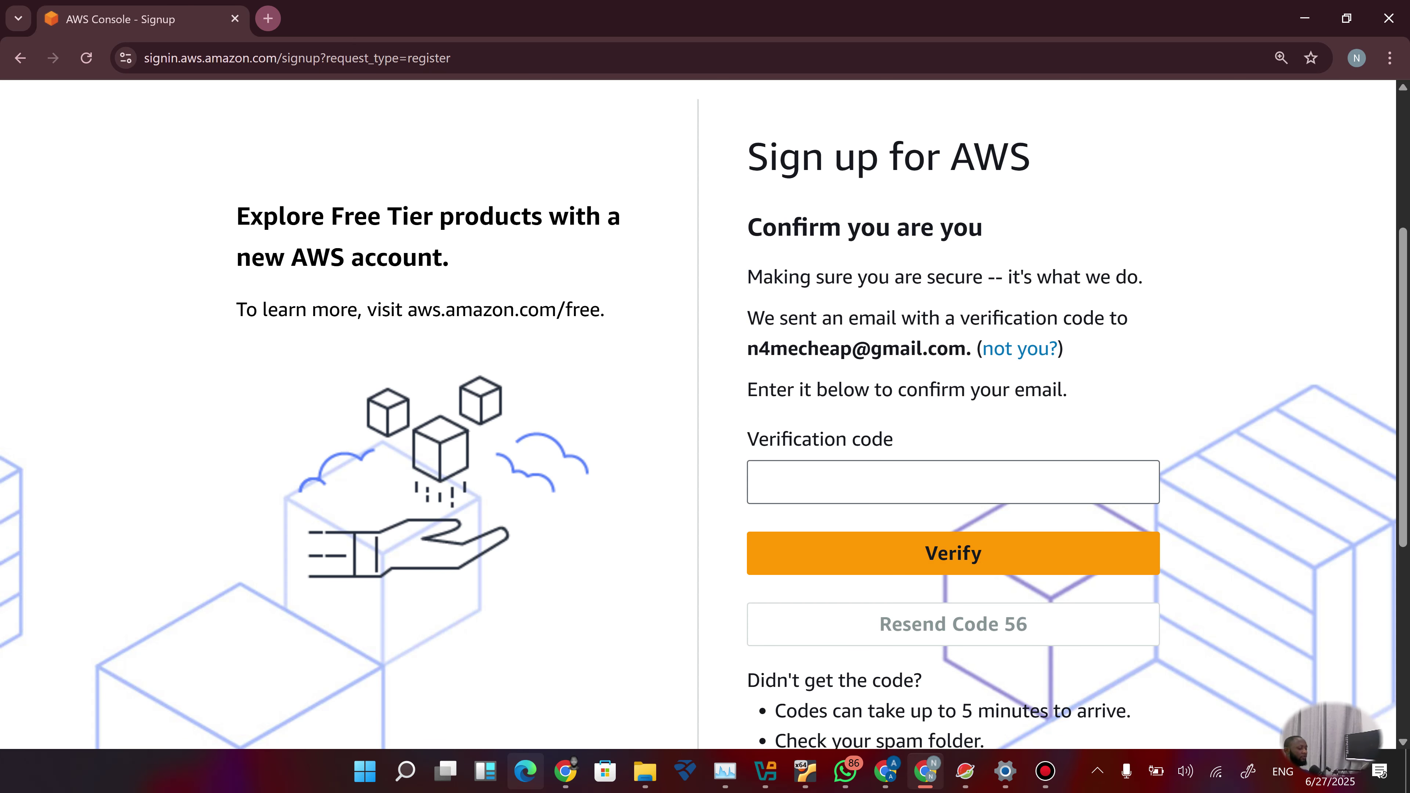
# - Open the Gmail inbox in a new browser tab
pyautogui.click(268, 19)
pyautogui.write('gmail.com')
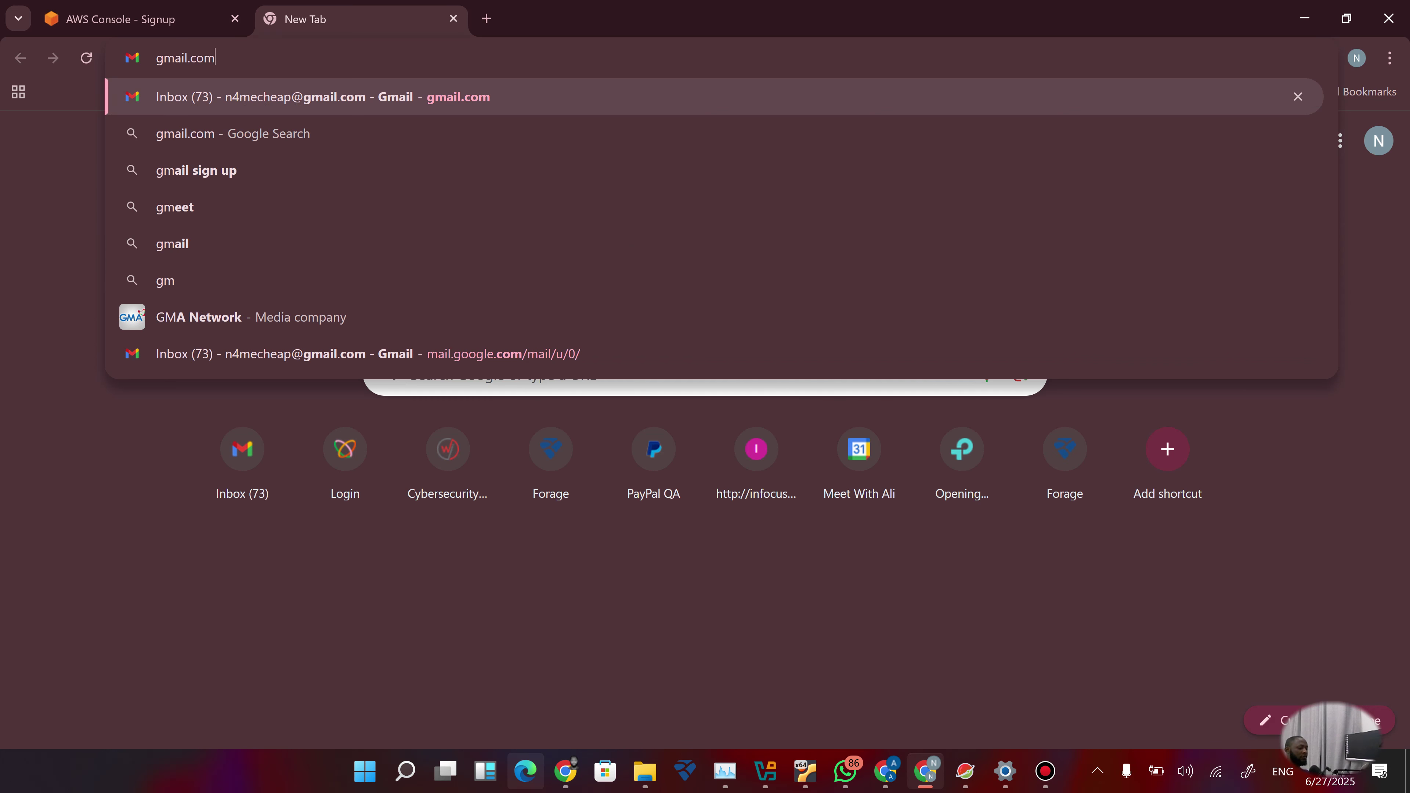
pyautogui.press('Return')
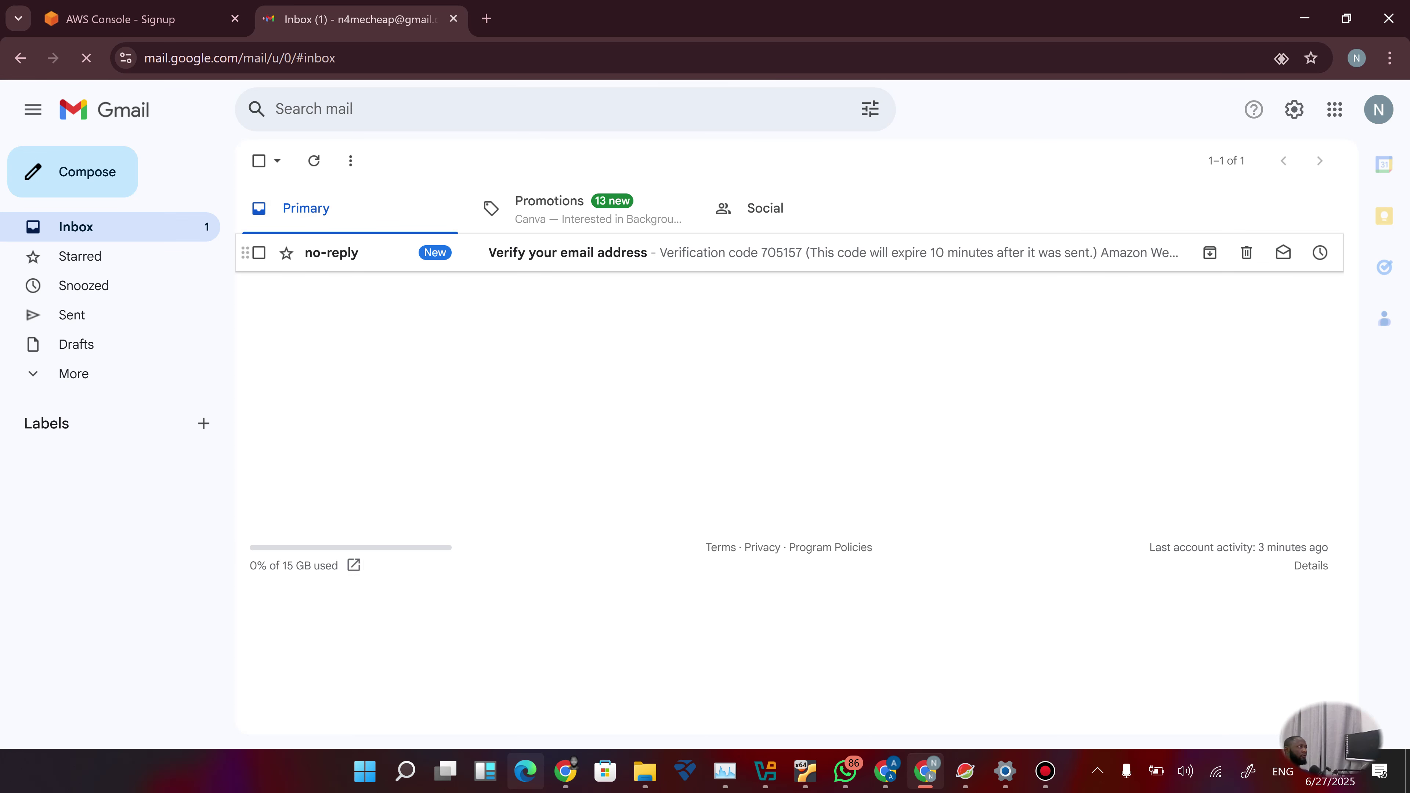
# - Copy the verification code from the AWS email and submit it on the sign-up page
pyautogui.click(627, 253)
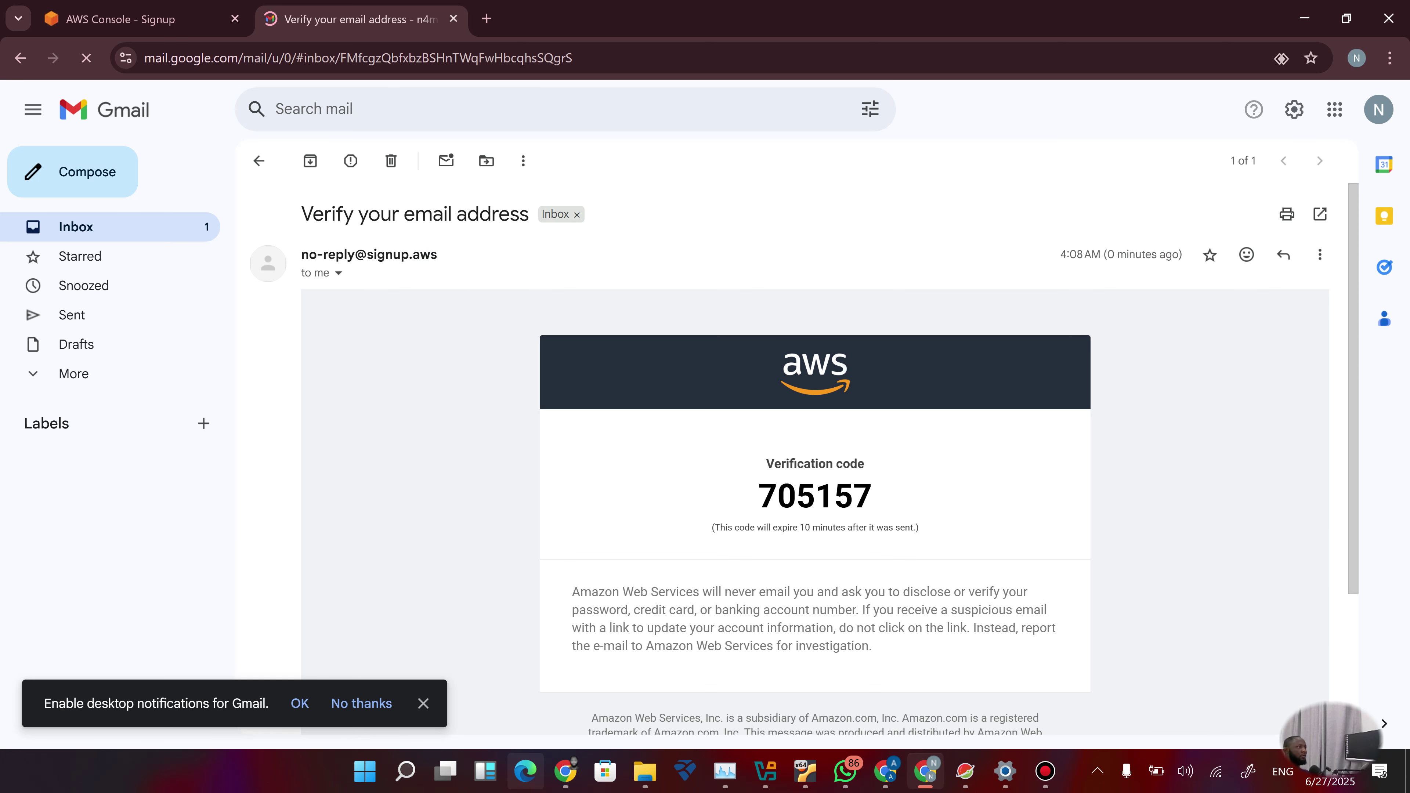
pyautogui.moveTo(758, 496); pyautogui.dragTo(873, 497)
pyautogui.hotkey('ctrl', 'c')
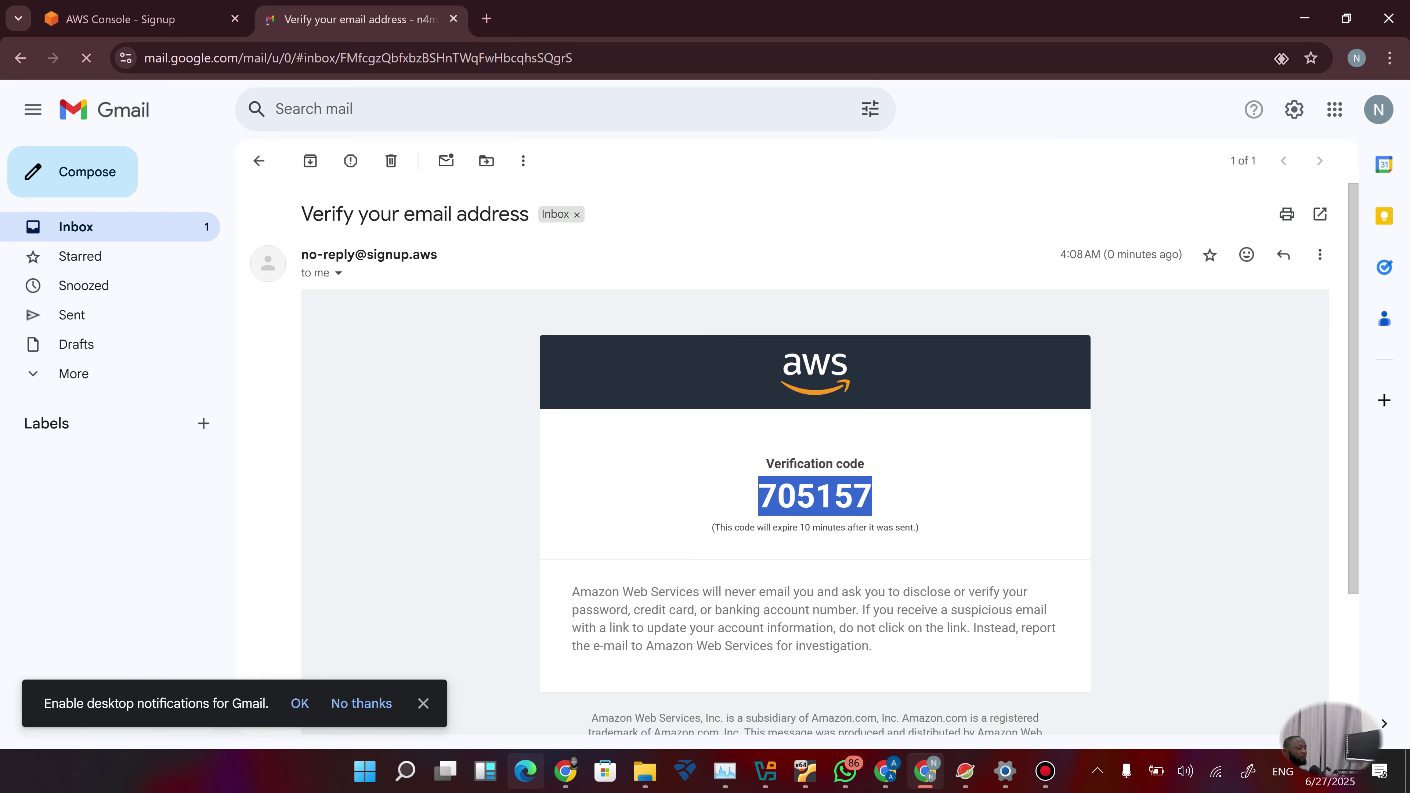
pyautogui.click(143, 19)
pyautogui.click(953, 482)
pyautogui.hotkey('ctrl', 'v')
pyautogui.press('Return')
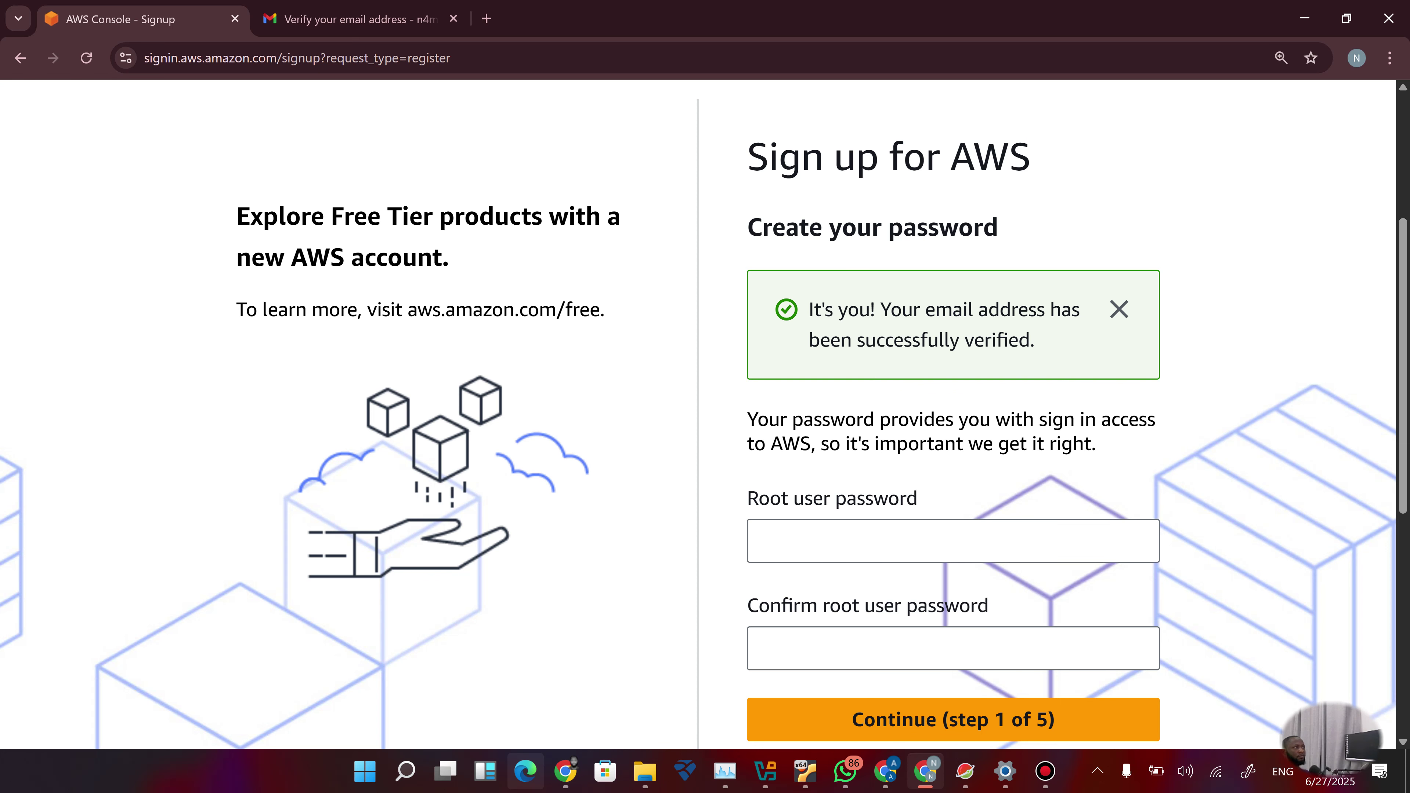
# - Set and confirm your own root user password, declining Chrome's suggested strong password
pyautogui.scroll(-2, 705, 410)
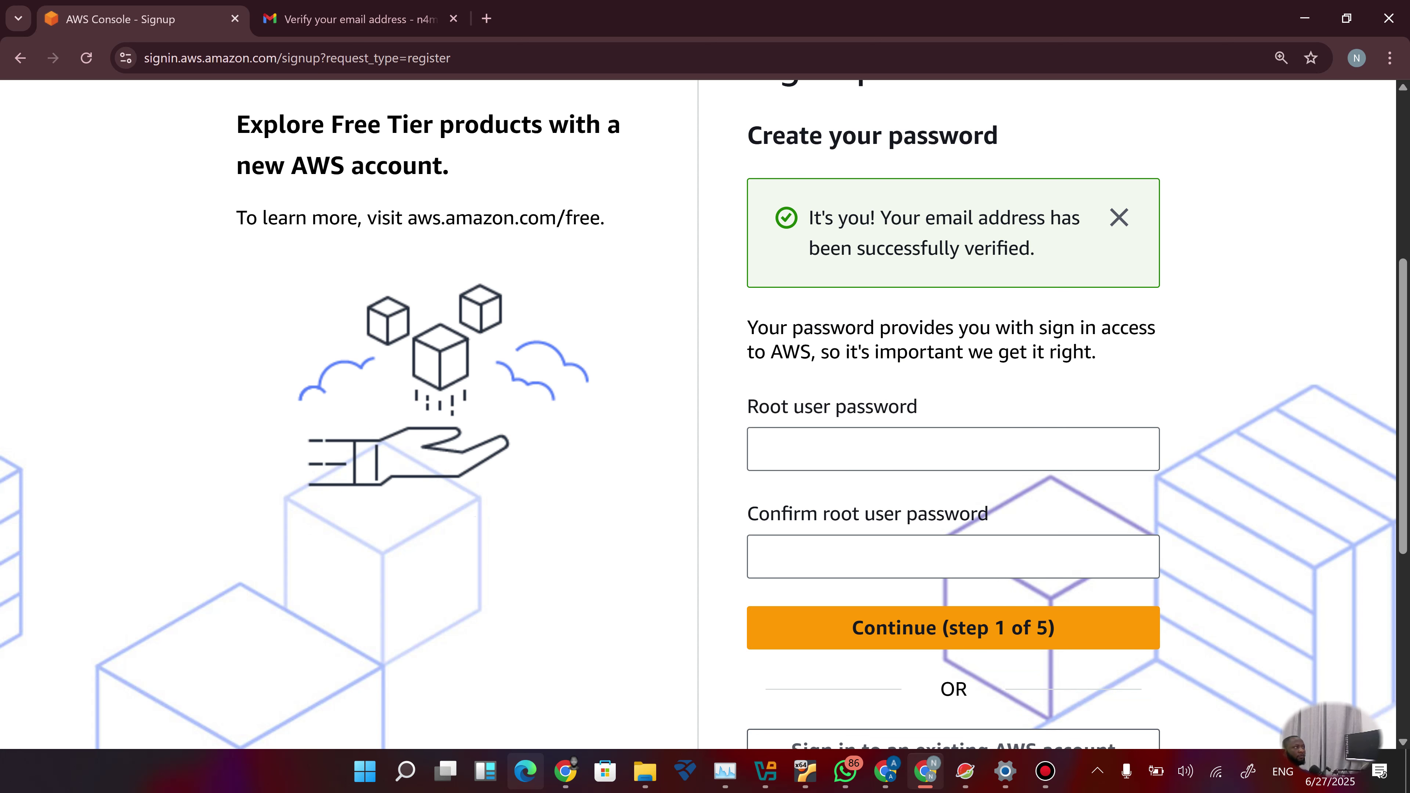
pyautogui.click(910, 449)
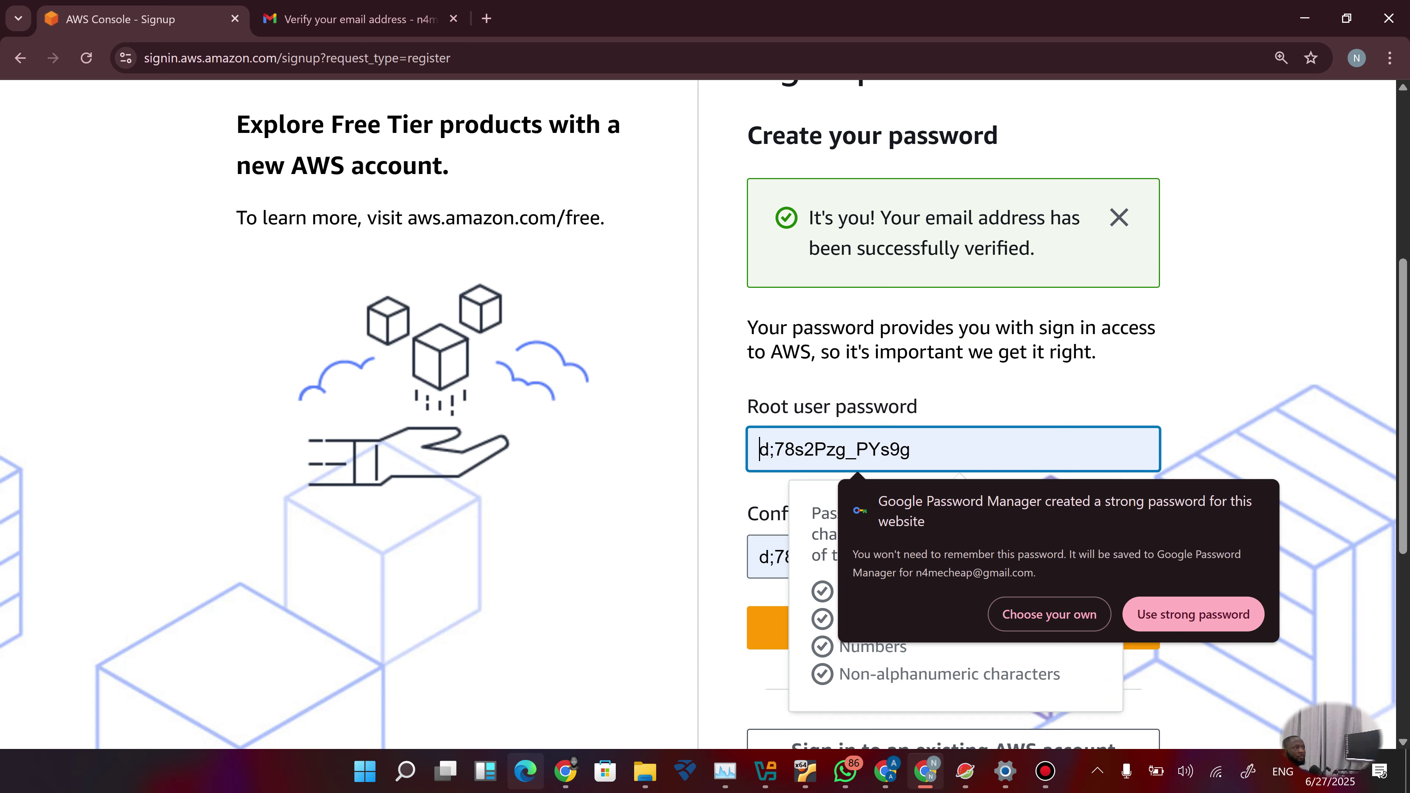
pyautogui.click(1232, 356)
pyautogui.click(910, 449)
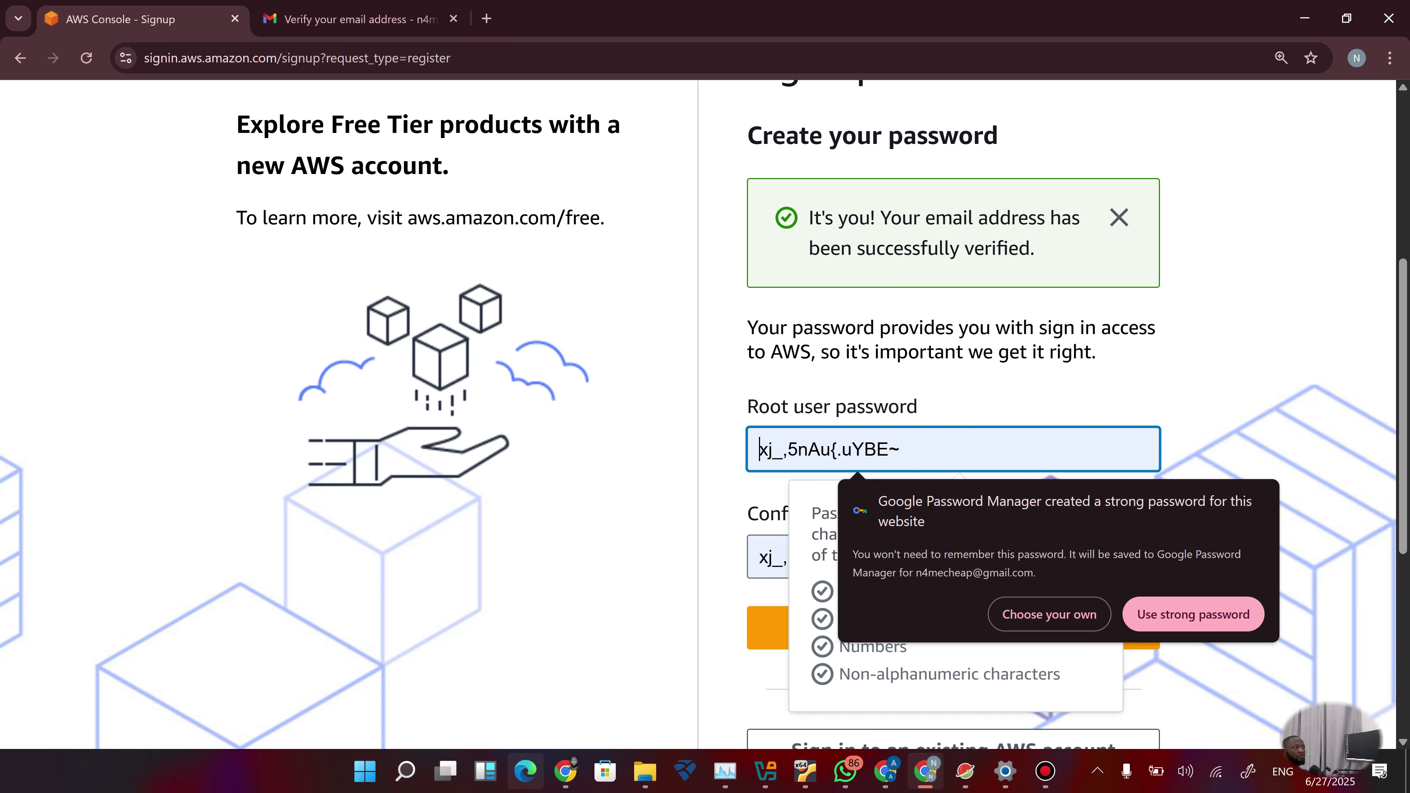
pyautogui.click(1049, 614)
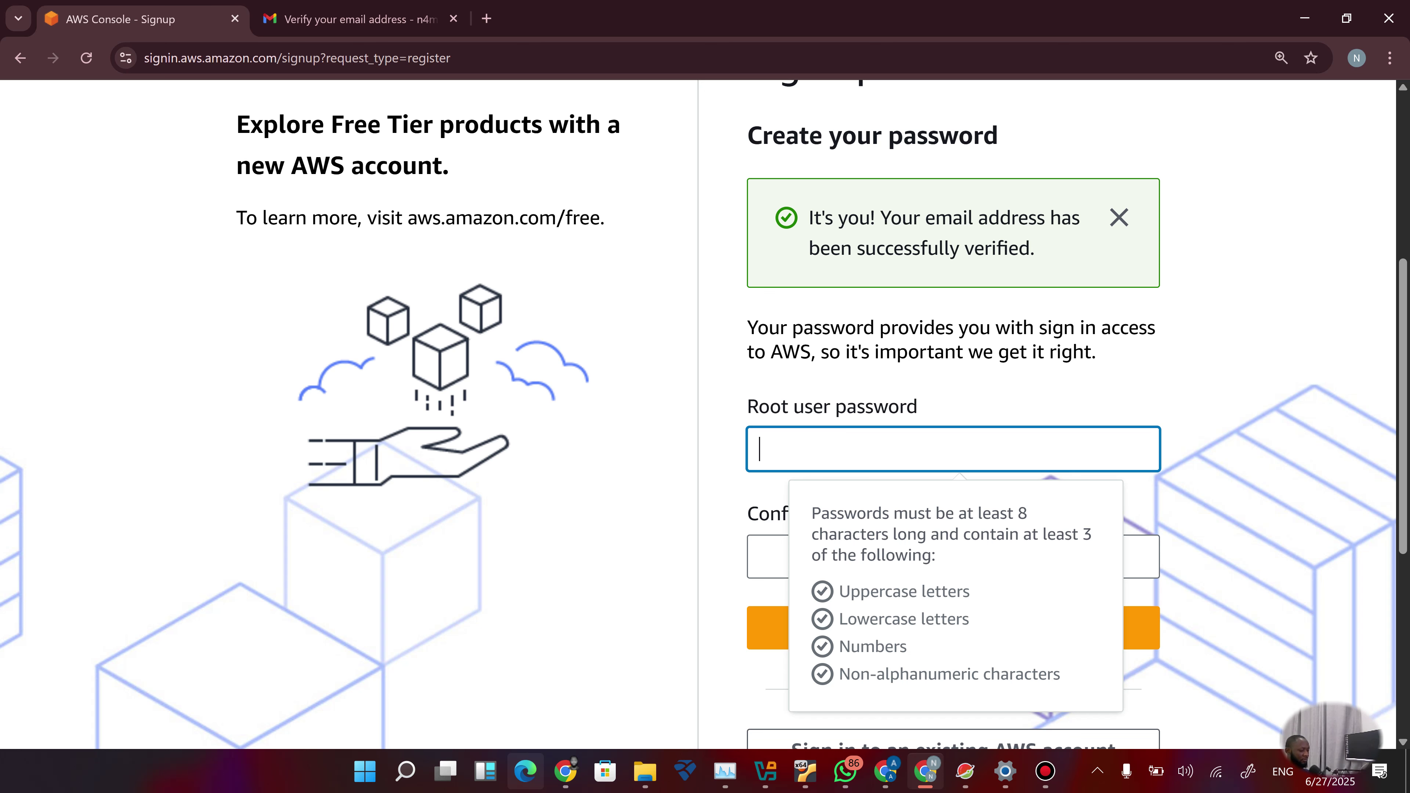
pyautogui.write('N•••••••••••••••••••••••••')
pyautogui.press('Tab')
pyautogui.write('•')
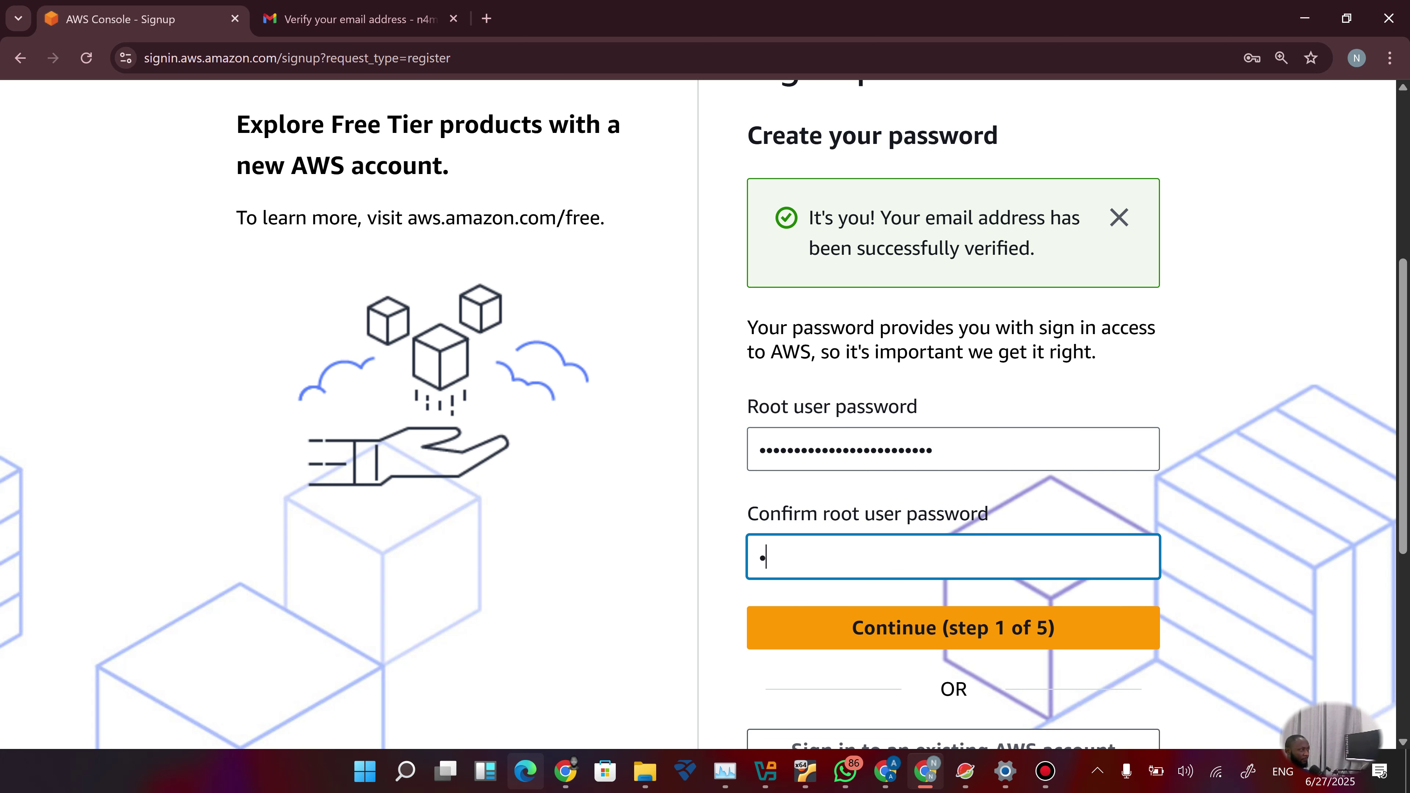
pyautogui.write('•••••••••••••••••••••')
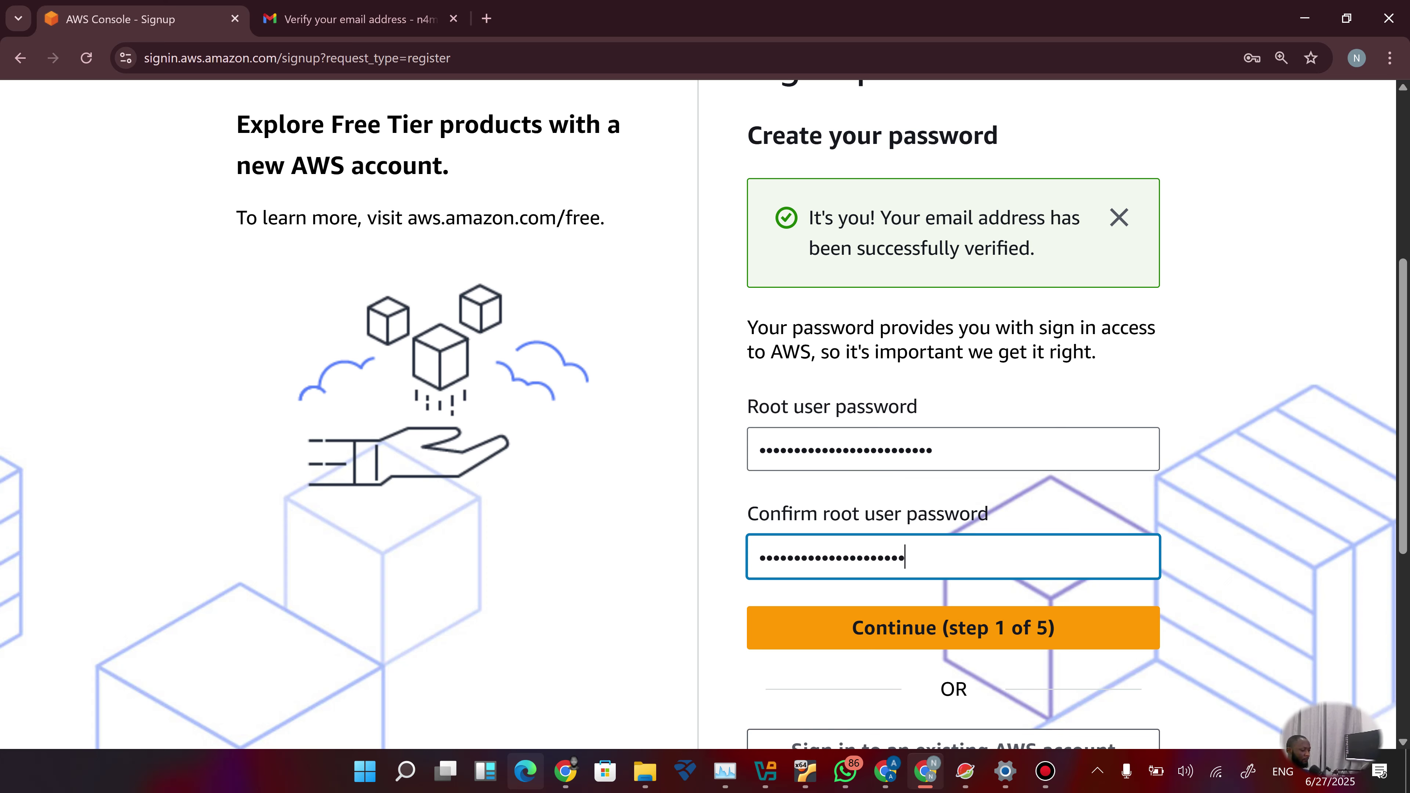
pyautogui.write('••')
pyautogui.press('Return')
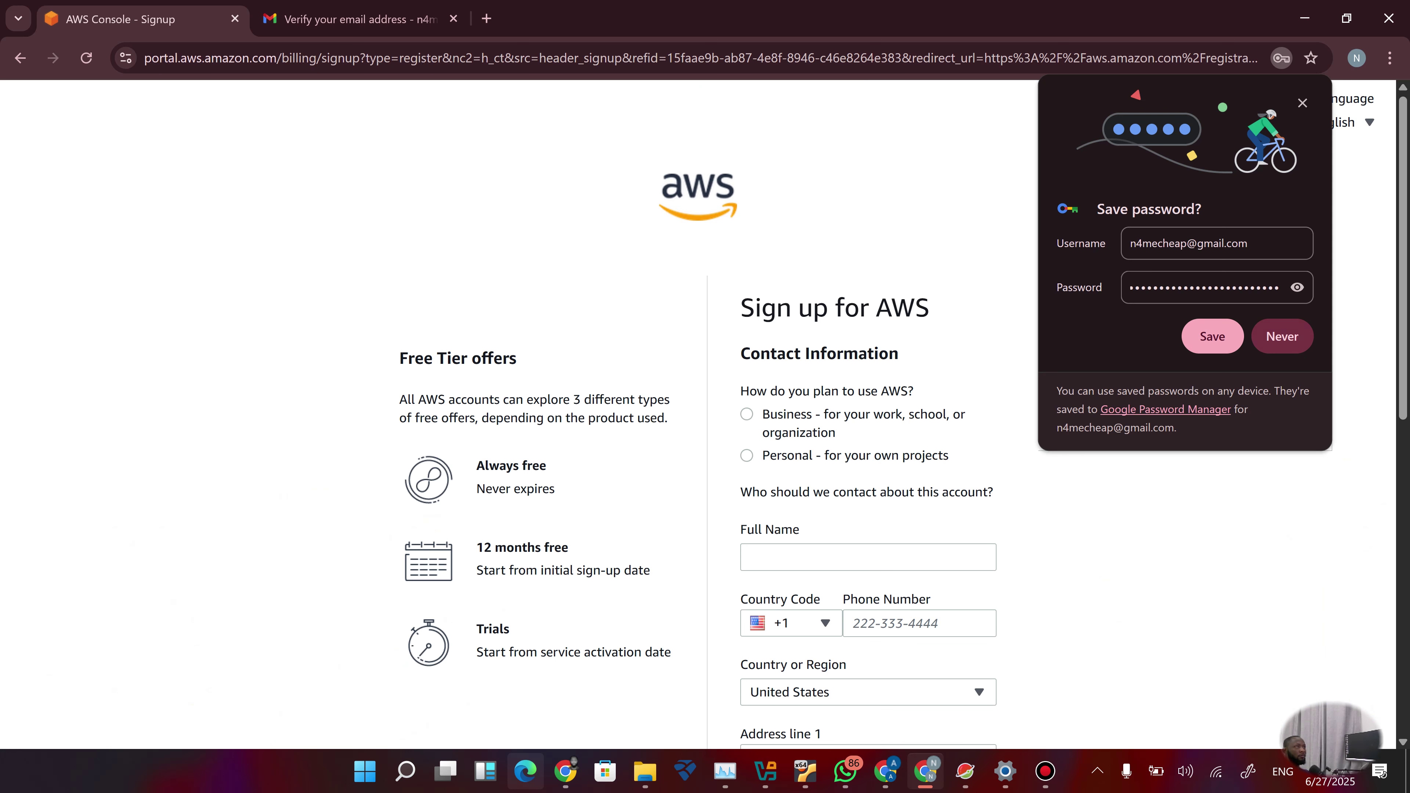
# - Choose personal use, enter the contact's full name and phone number with Qatar's +974 code
pyautogui.click(1212, 336)
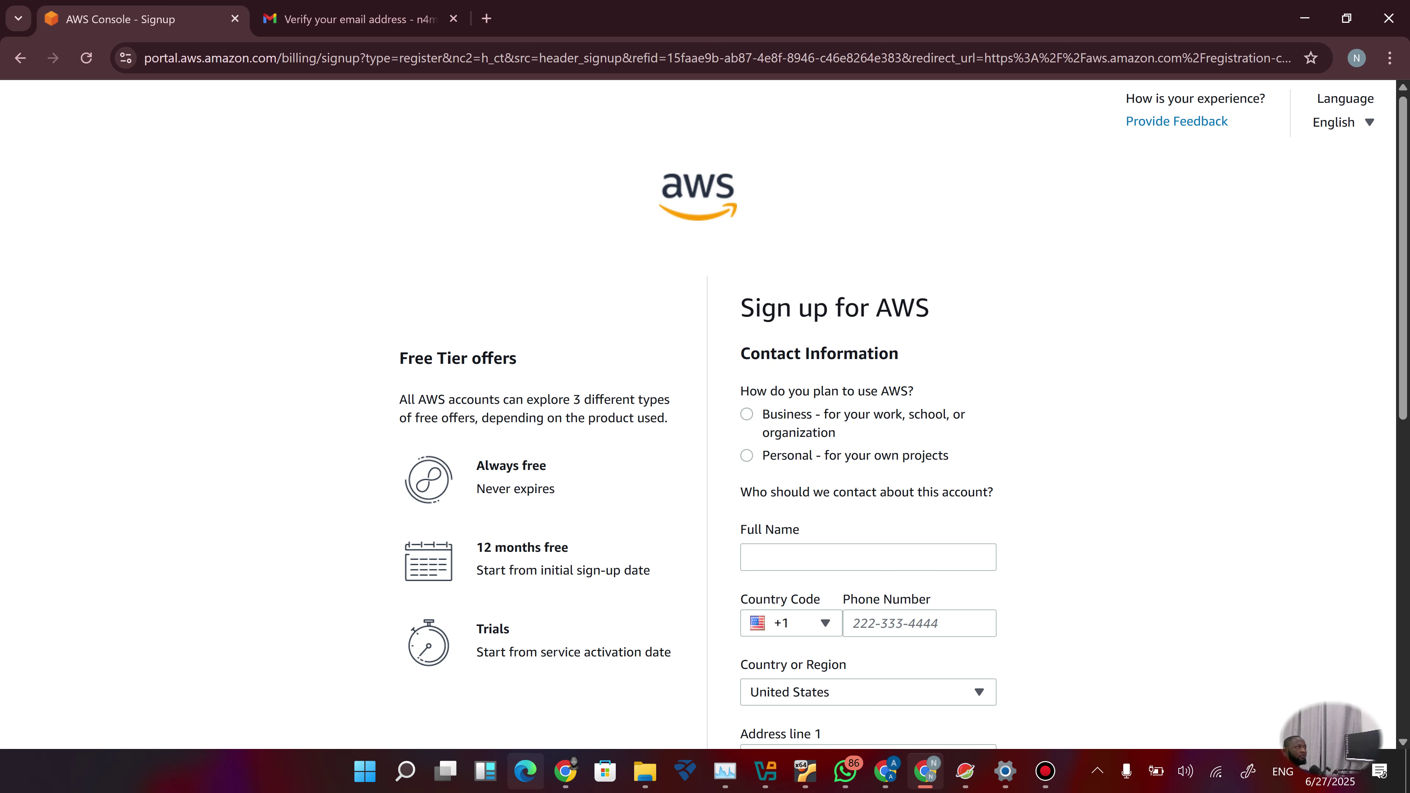
pyautogui.click(746, 455)
pyautogui.scroll(-2, 868, 444)
pyautogui.click(867, 557)
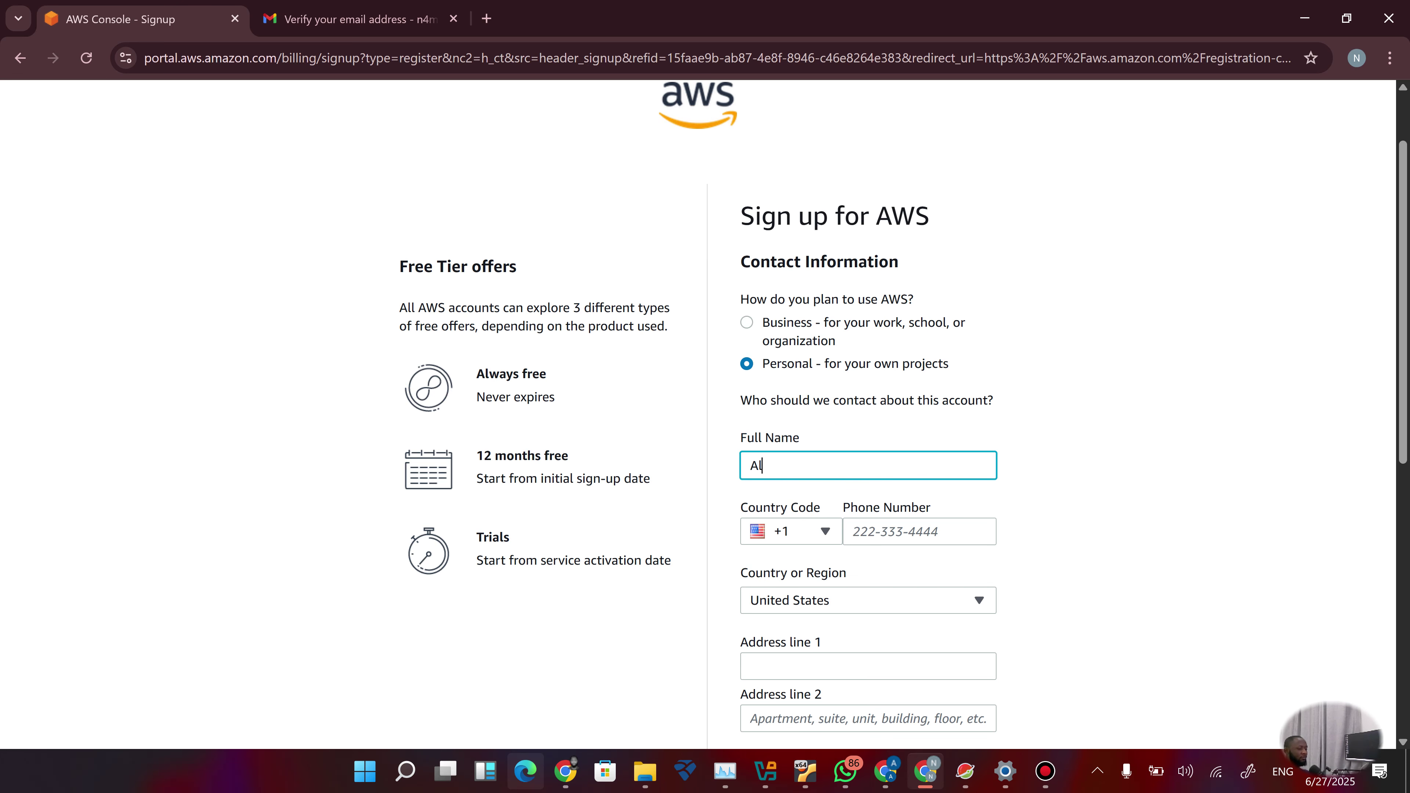
pyautogui.click(825, 531)
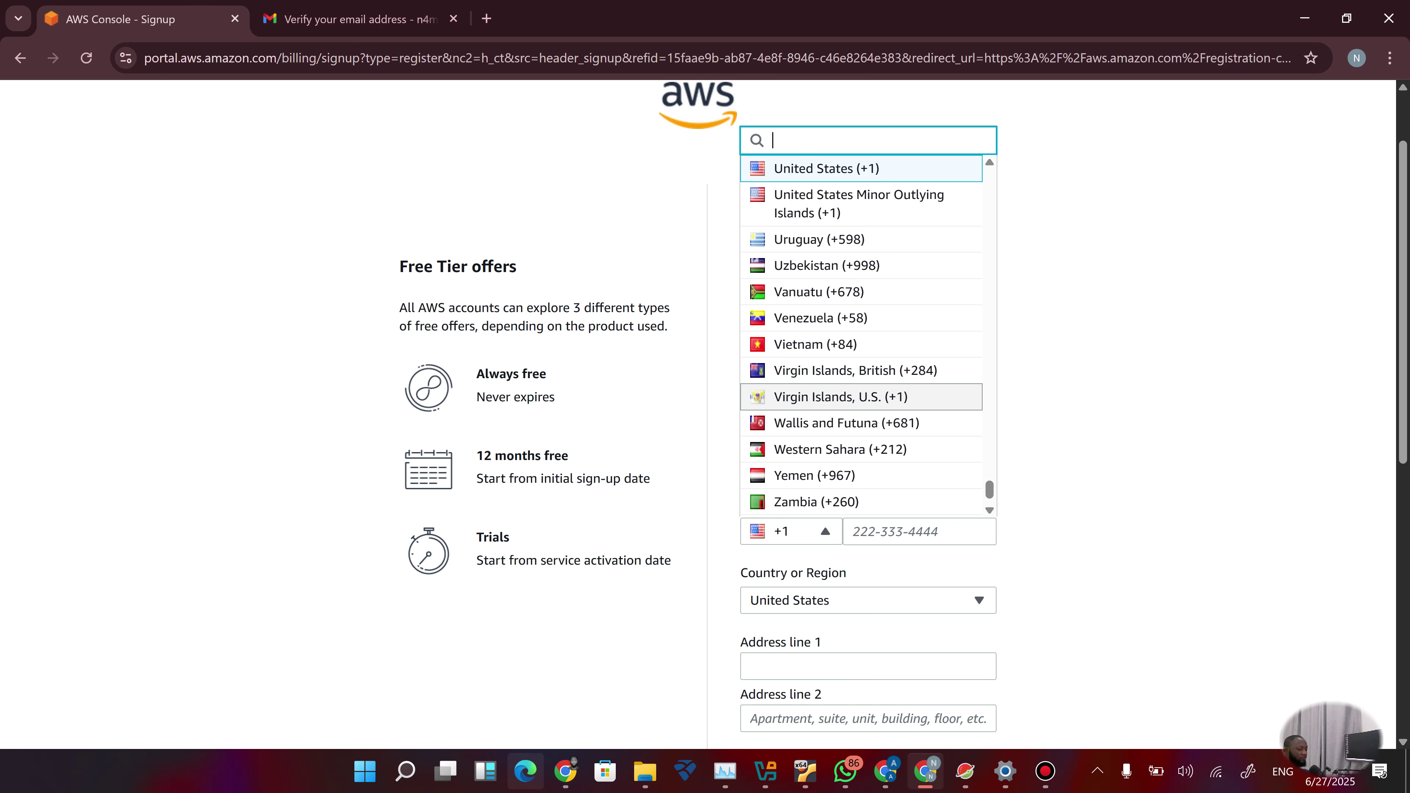
pyautogui.write('qa')
pyautogui.press('Return')
pyautogui.click(853, 531)
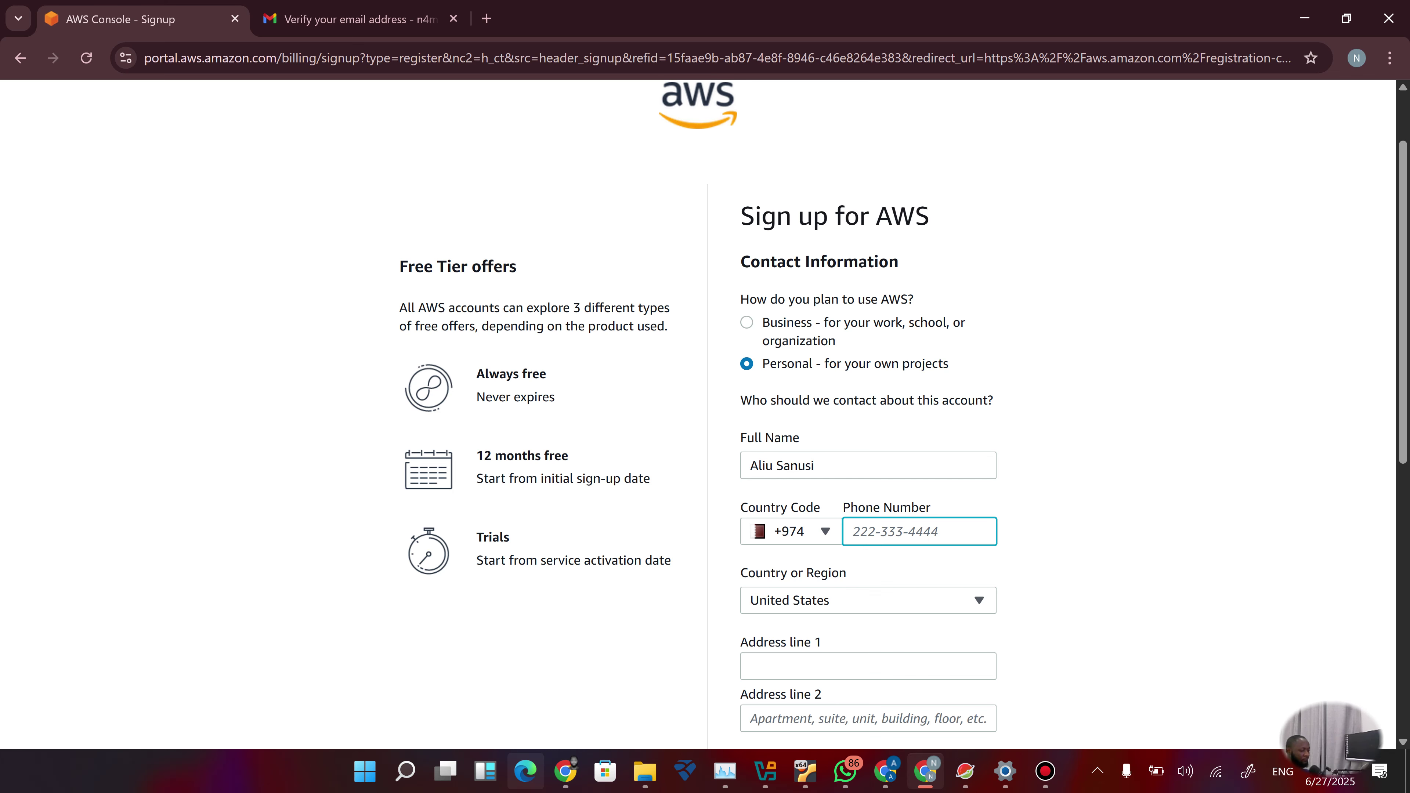
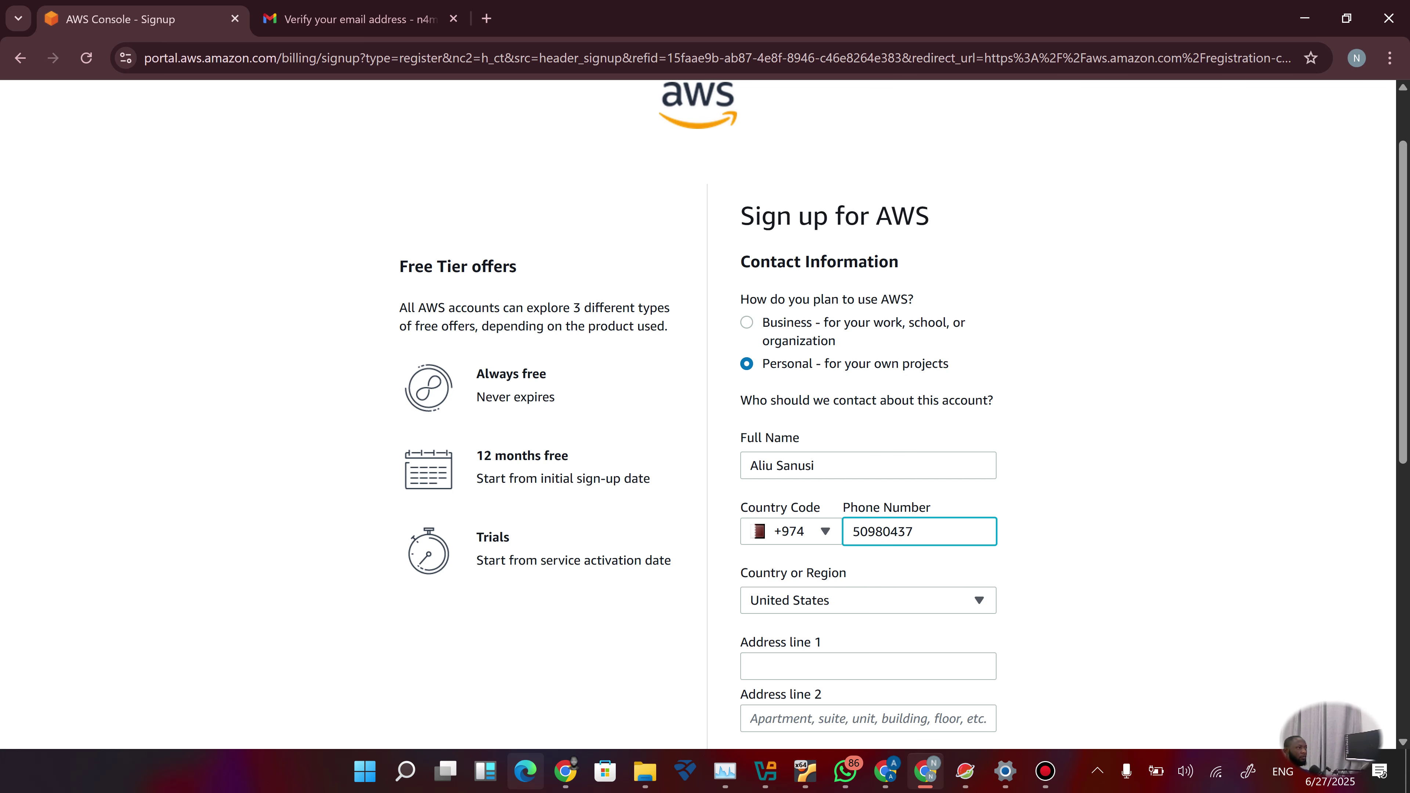
# - Select Qatar as the country or region
pyautogui.click(979, 600)
pyautogui.write('qa')
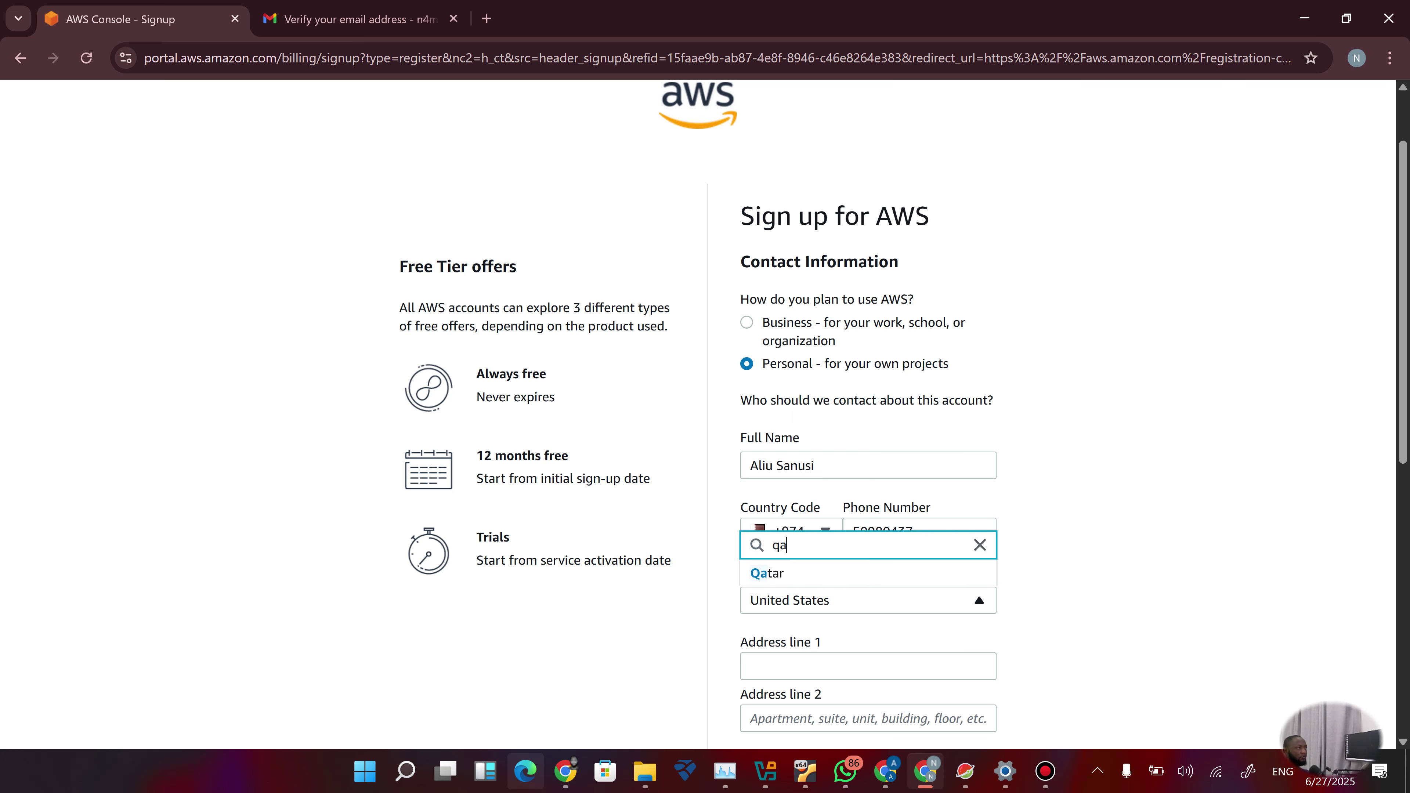
pyautogui.press('Return')
pyautogui.scroll(-5, 705, 417)
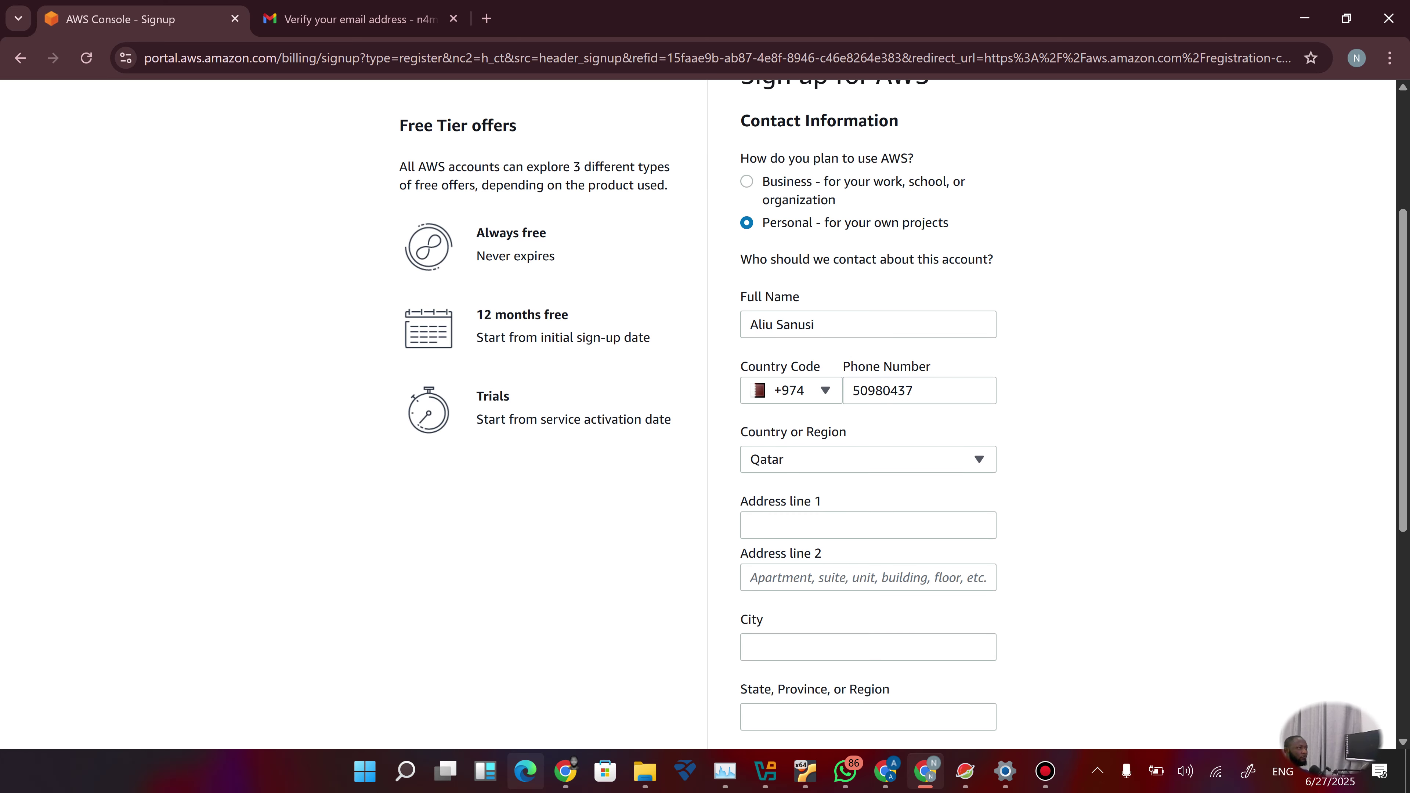
pyautogui.scroll(2, 705, 417)
# - Fill in the address lines, city, state and postal code, then accept the AWS Customer Agreement
pyautogui.click(867, 482)
pyautogui.write('Doh')
pyautogui.press('Tab')
pyautogui.click(867, 483)
pyautogui.write('a')
pyautogui.press('Tab')
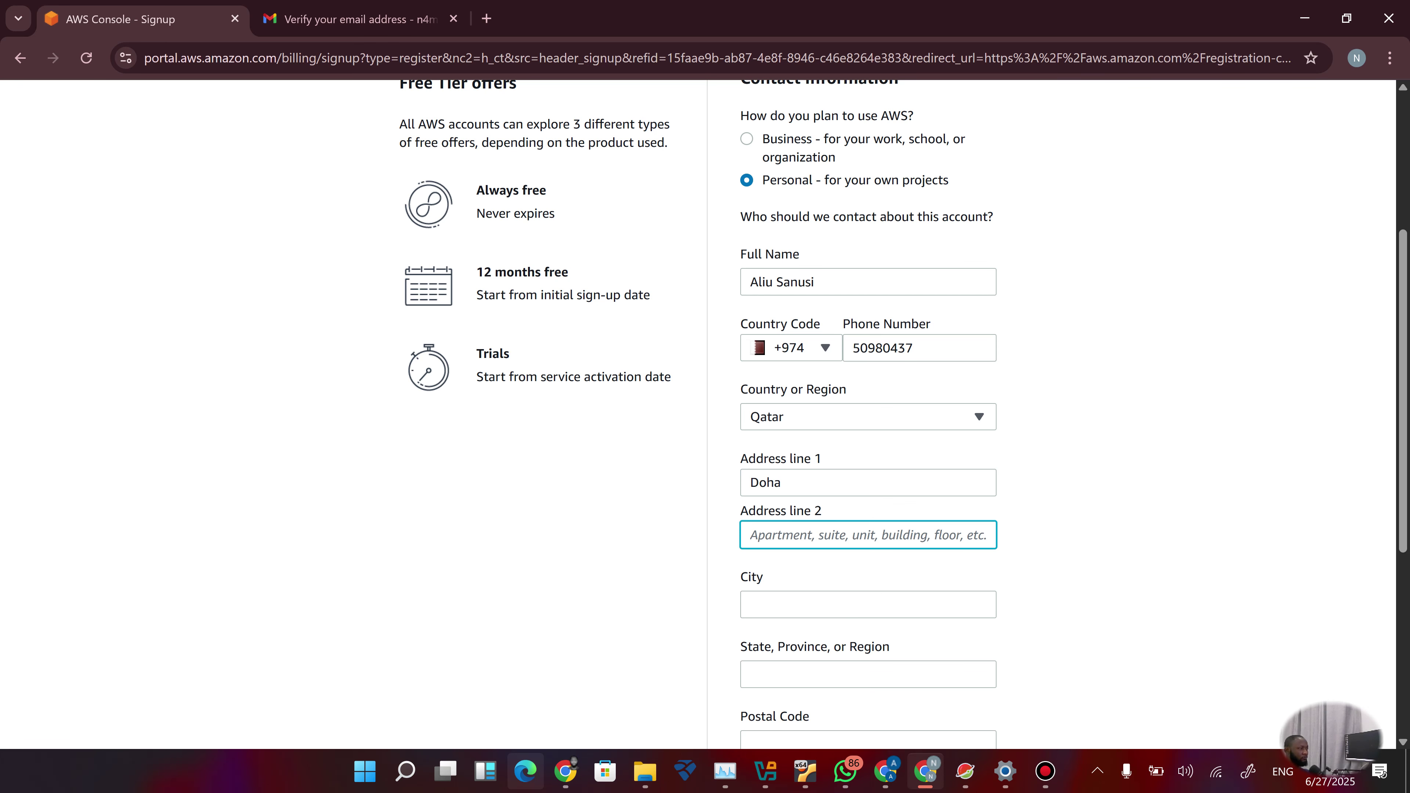
pyautogui.write('Doha')
pyautogui.press('Tab')
pyautogui.write('Doha')
pyautogui.press('Tab')
pyautogui.write('Doha')
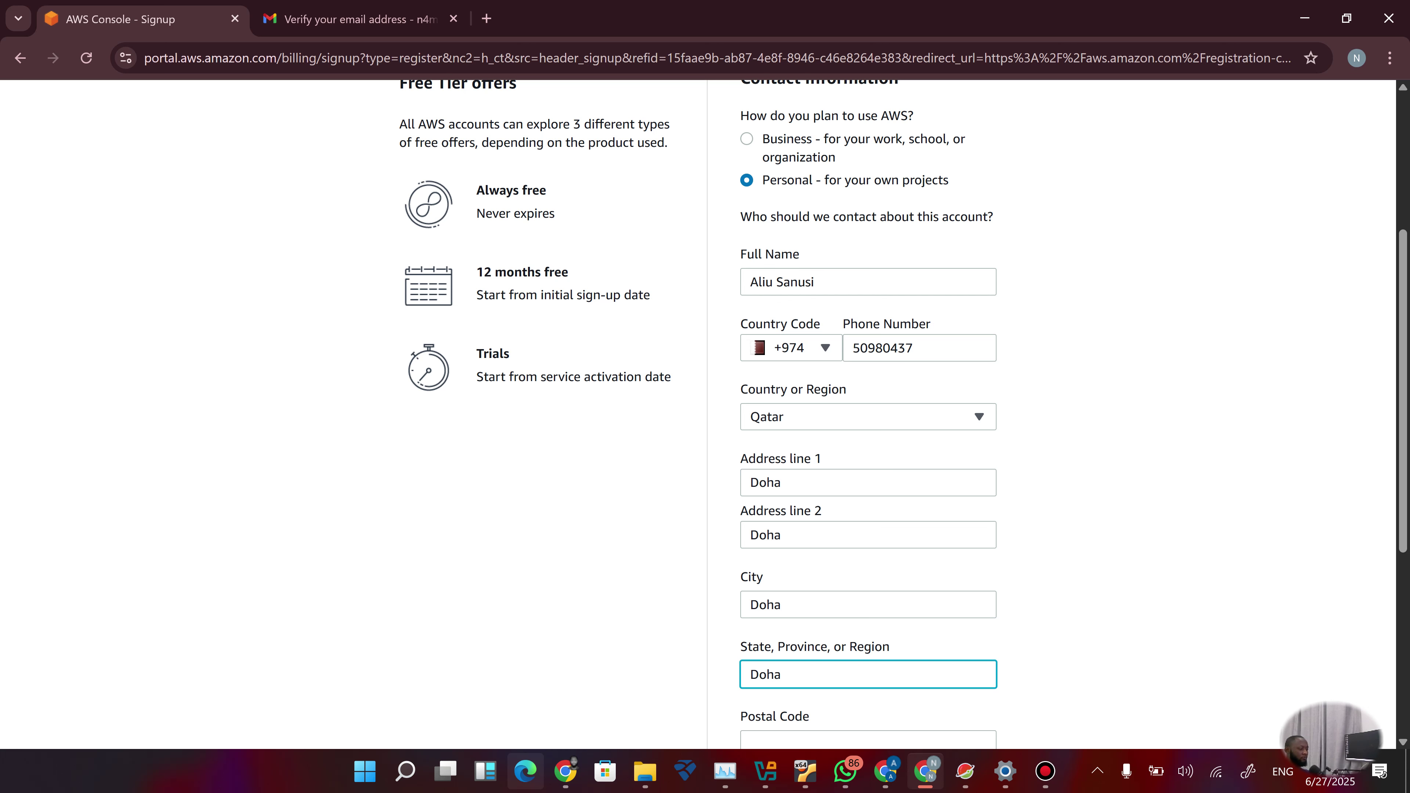
pyautogui.press('Tab')
pyautogui.write('00000')
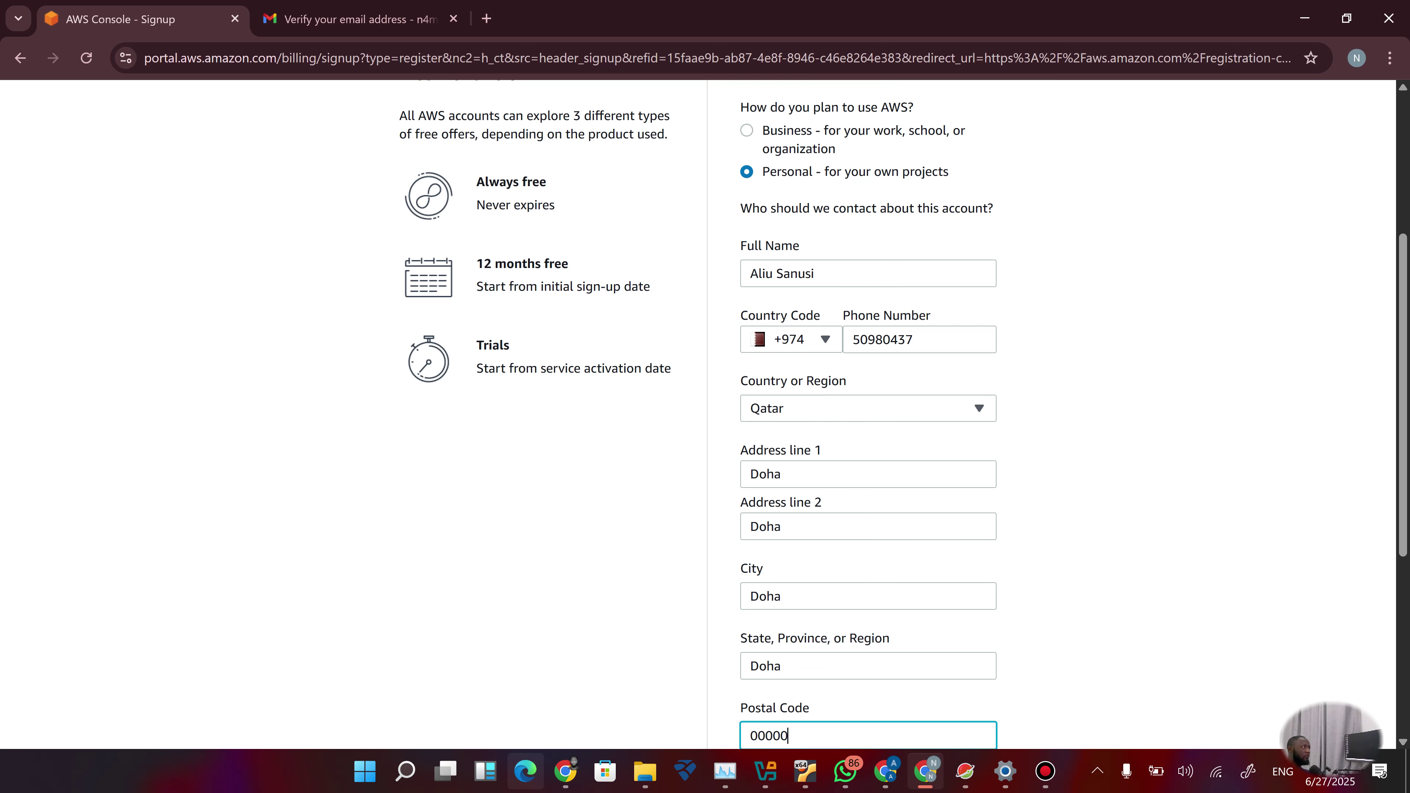
pyautogui.scroll(-4, 705, 414)
pyautogui.click(747, 502)
# - Submit the contact information, answer the save-address prompt, and move past Billing Information
pyautogui.click(868, 562)
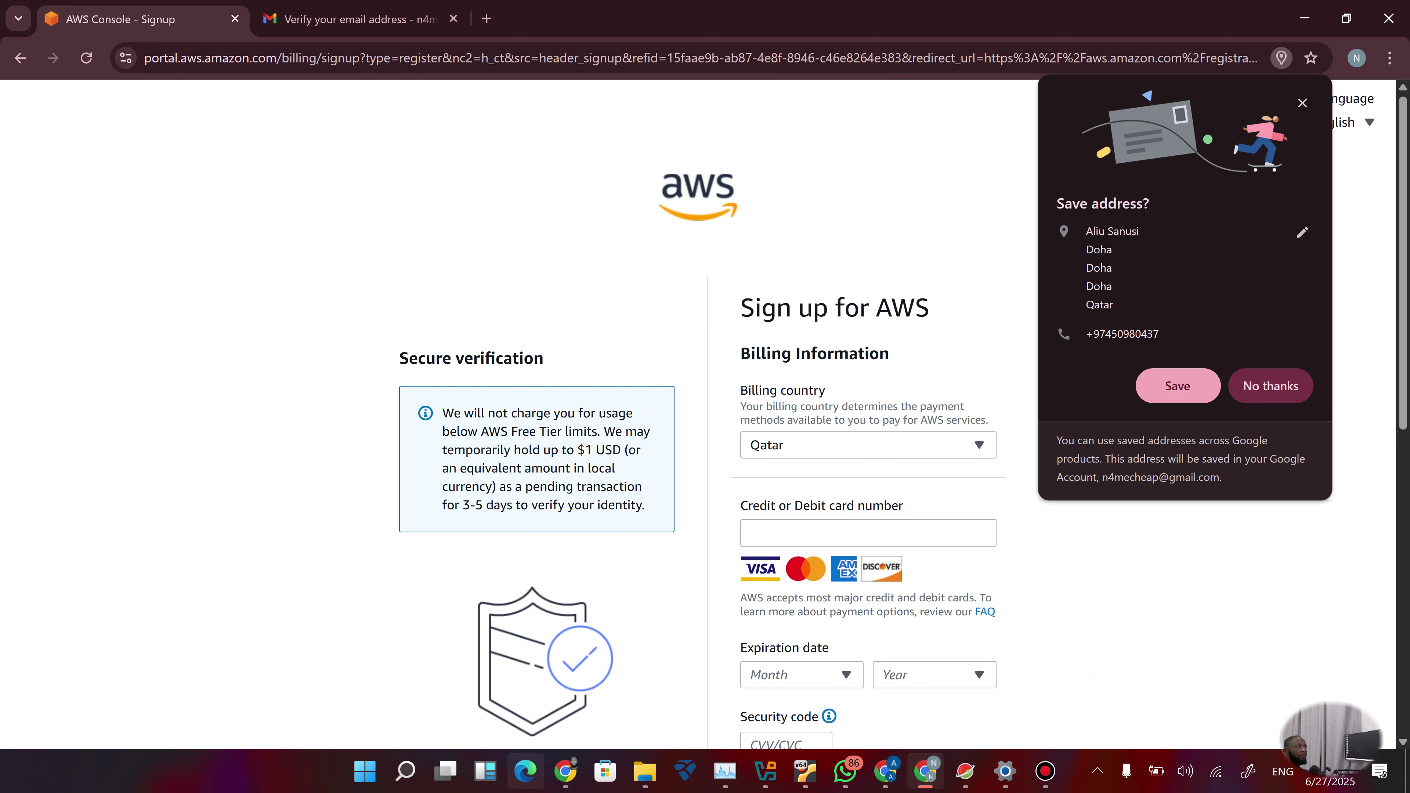
pyautogui.click(1177, 386)
pyautogui.scroll(-3, 705, 410)
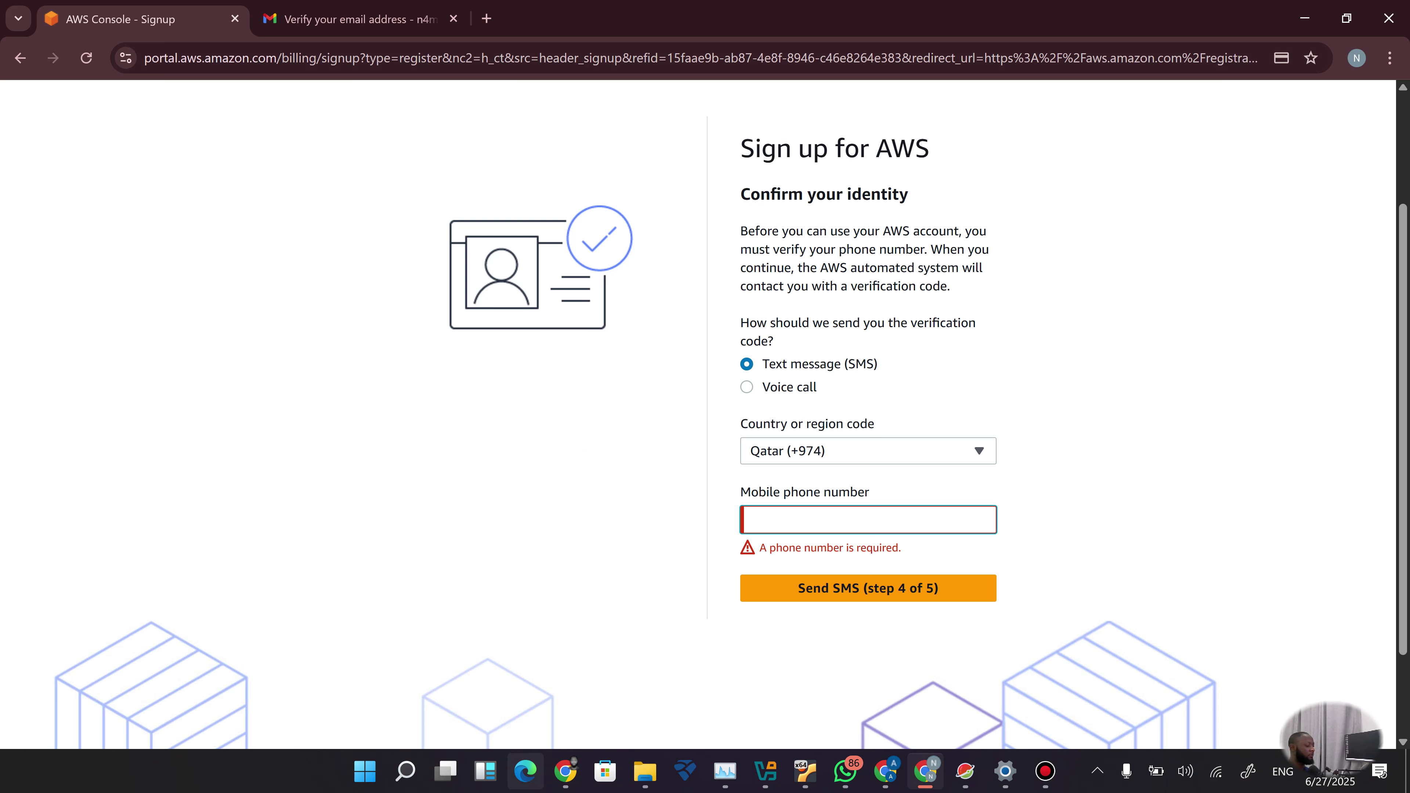
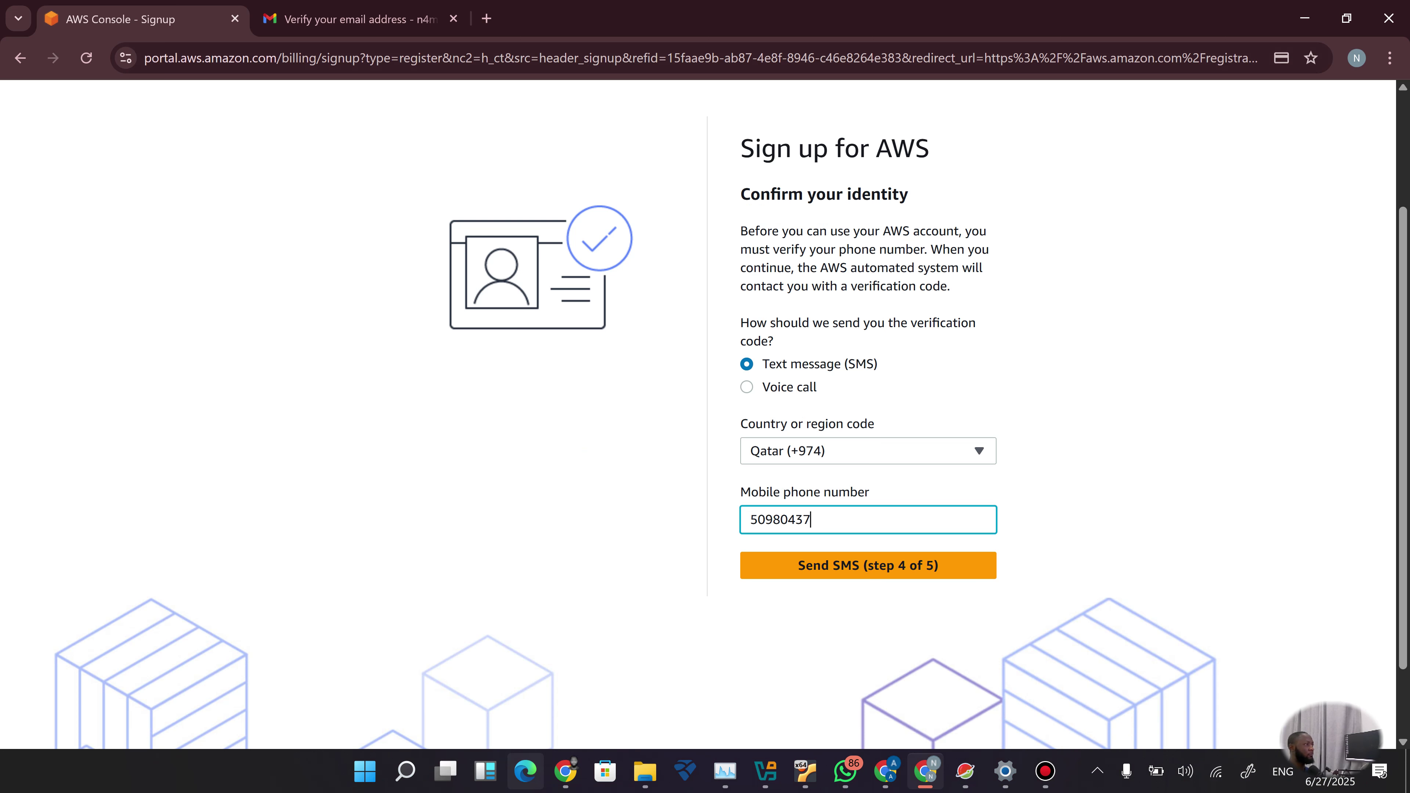
# - Enter the mobile phone number and request the SMS verification code
pyautogui.click(868, 565)
pyautogui.click(869, 700)
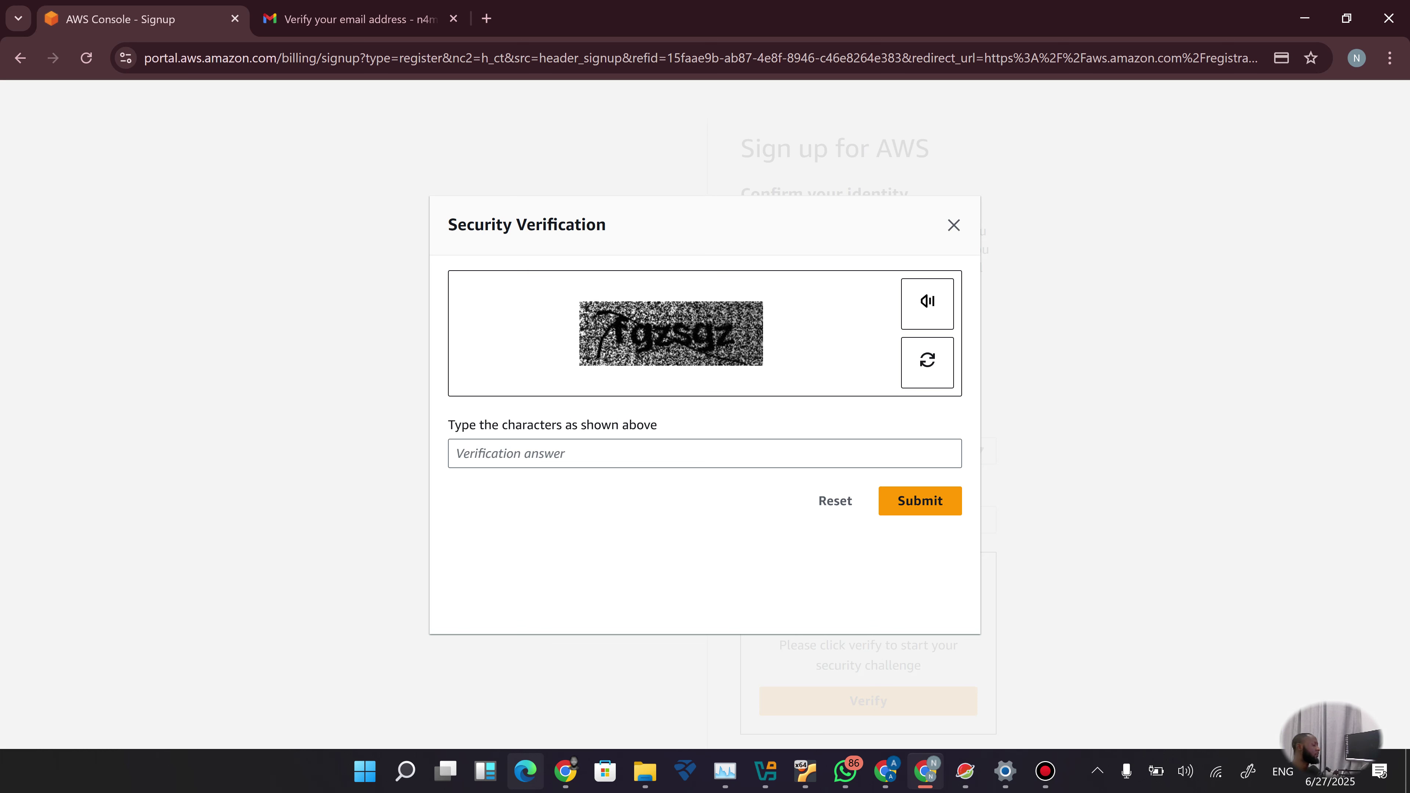
# - Enter the second captcha's characters to pass the security check
pyautogui.click(704, 454)
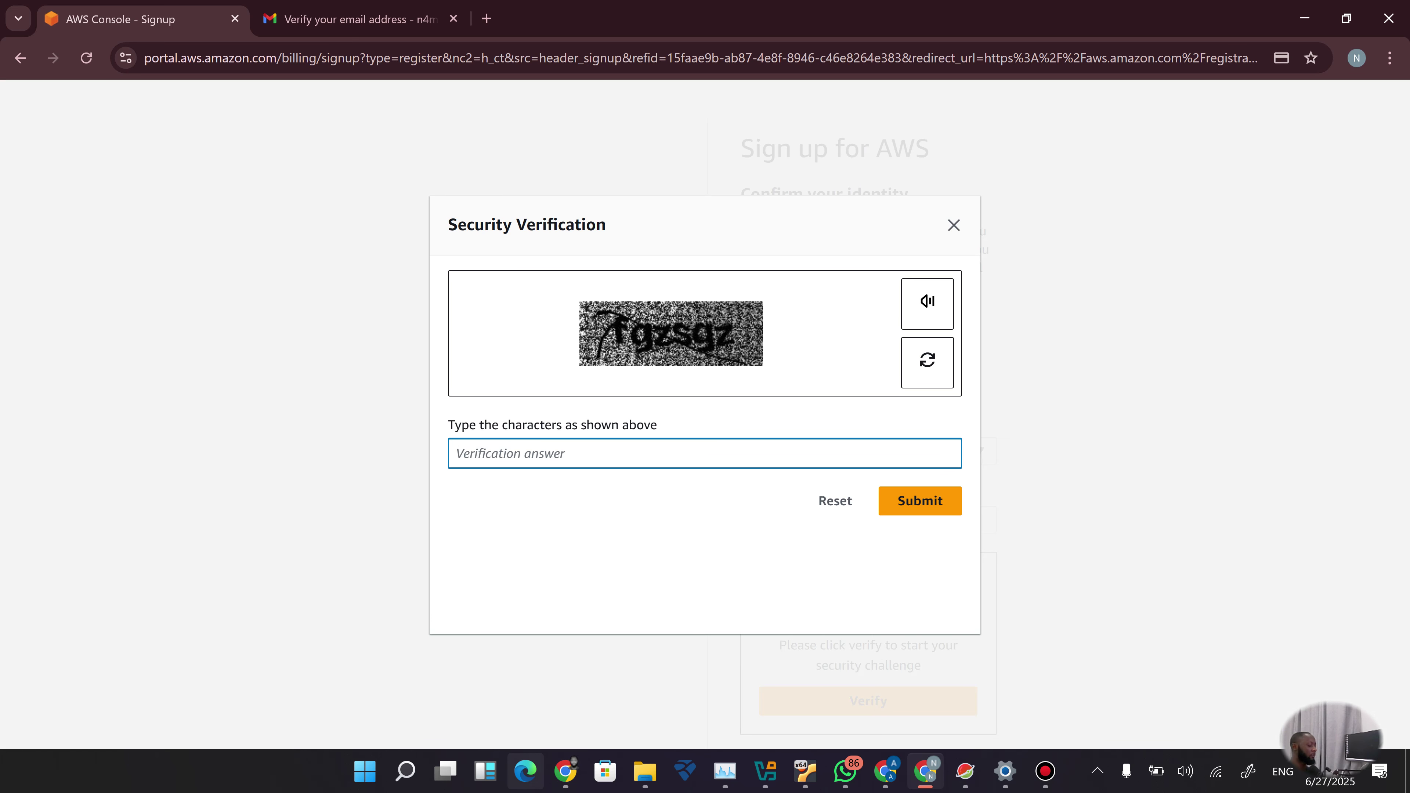
pyautogui.write('fg')
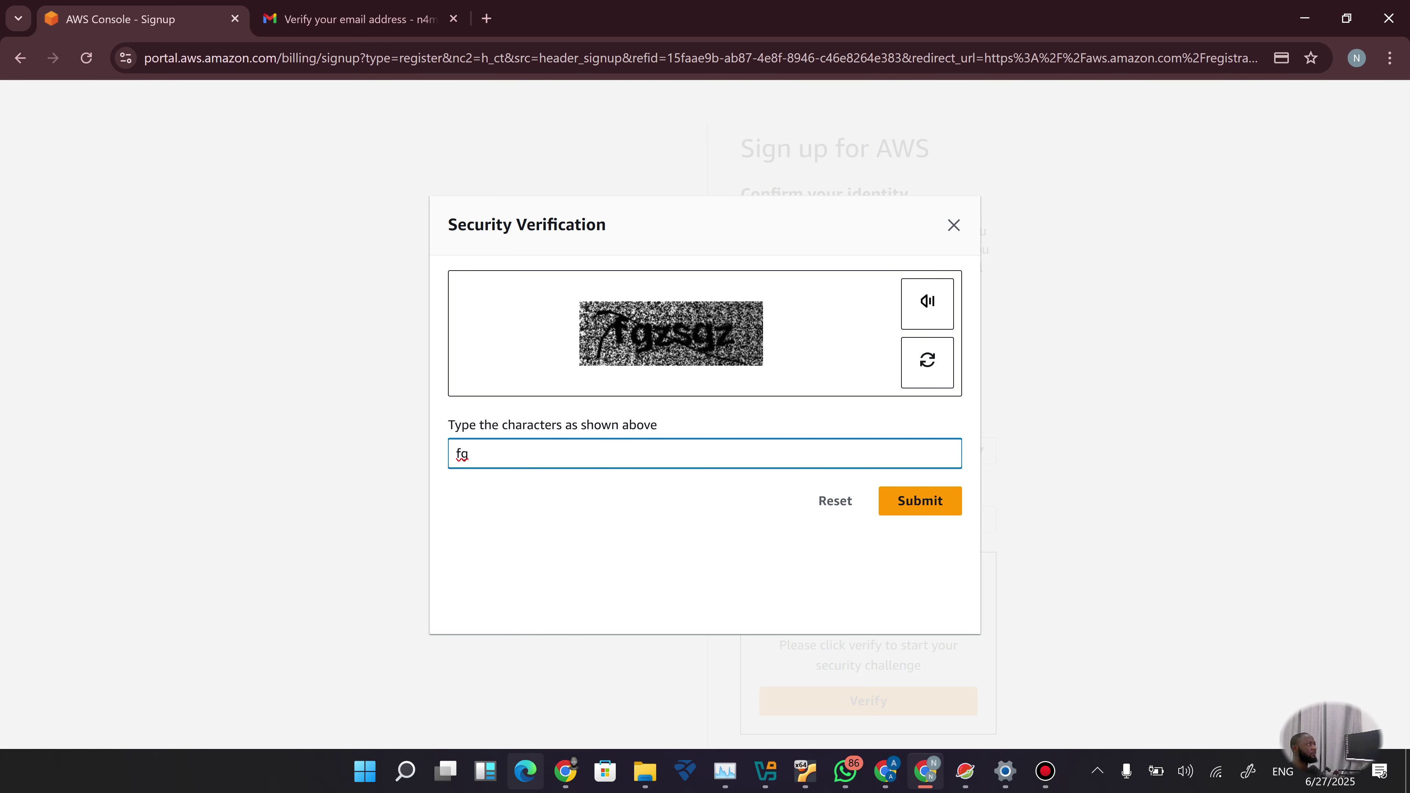
pyautogui.write('zsgz')
pyautogui.click(920, 500)
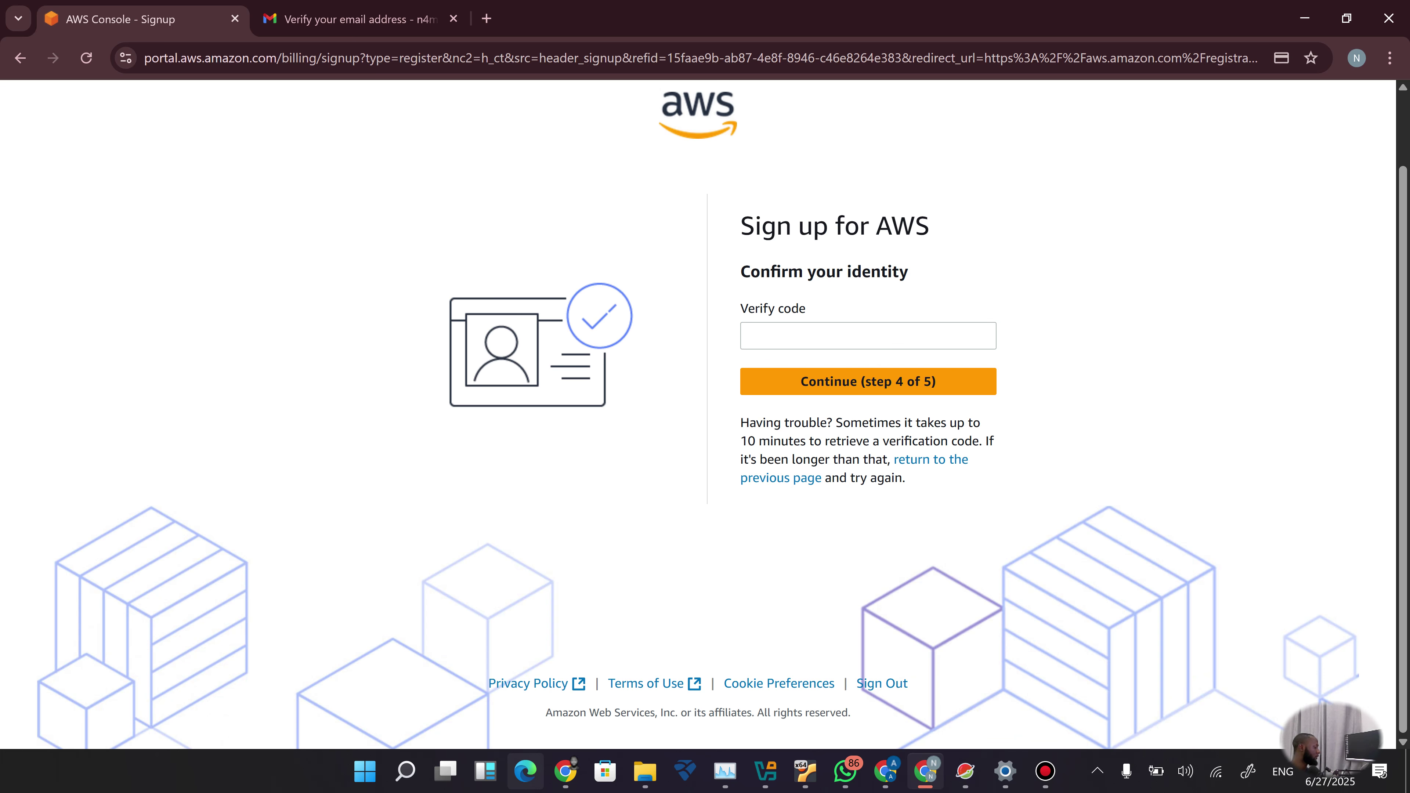
# - Enter the code received by SMS to verify the phone number
pyautogui.click(868, 336)
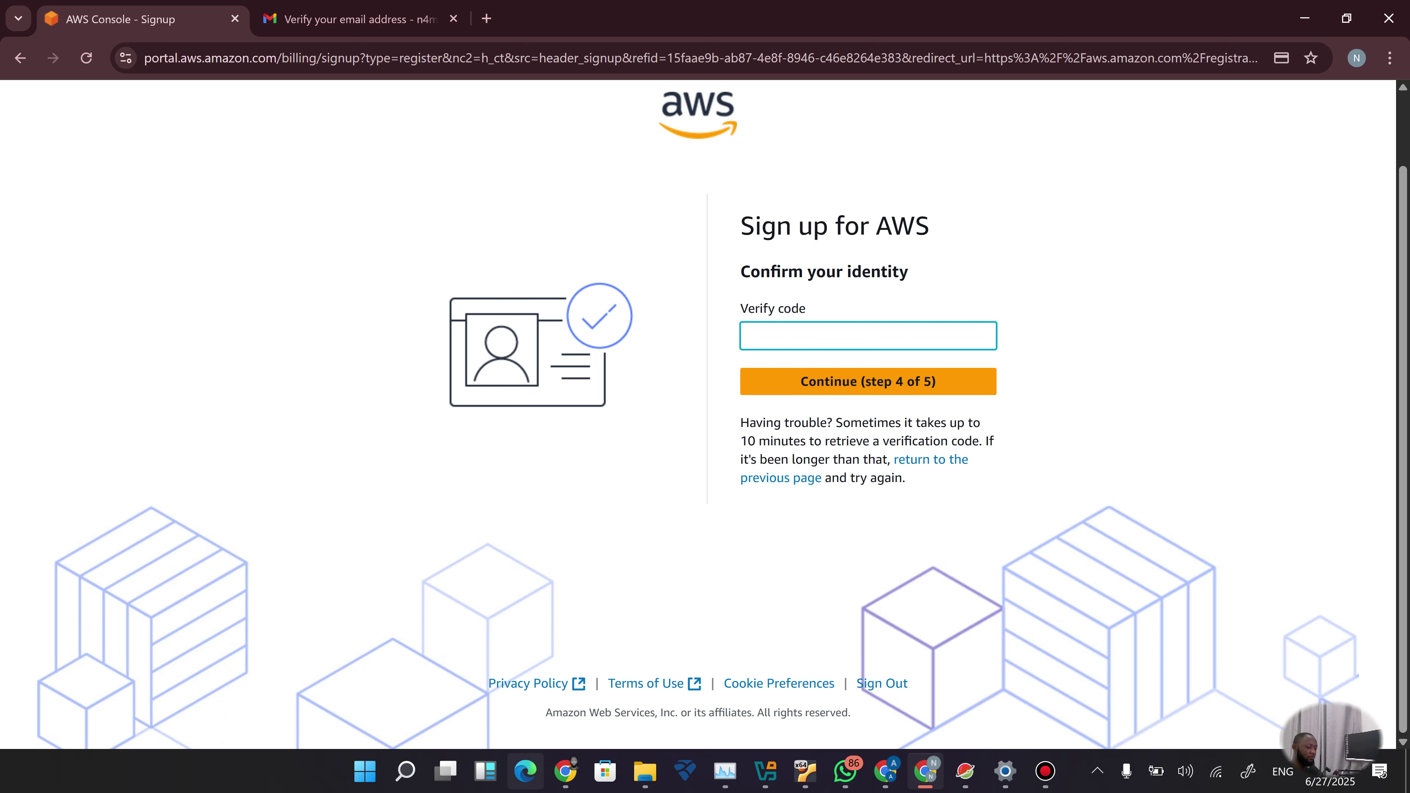
pyautogui.press('Return')
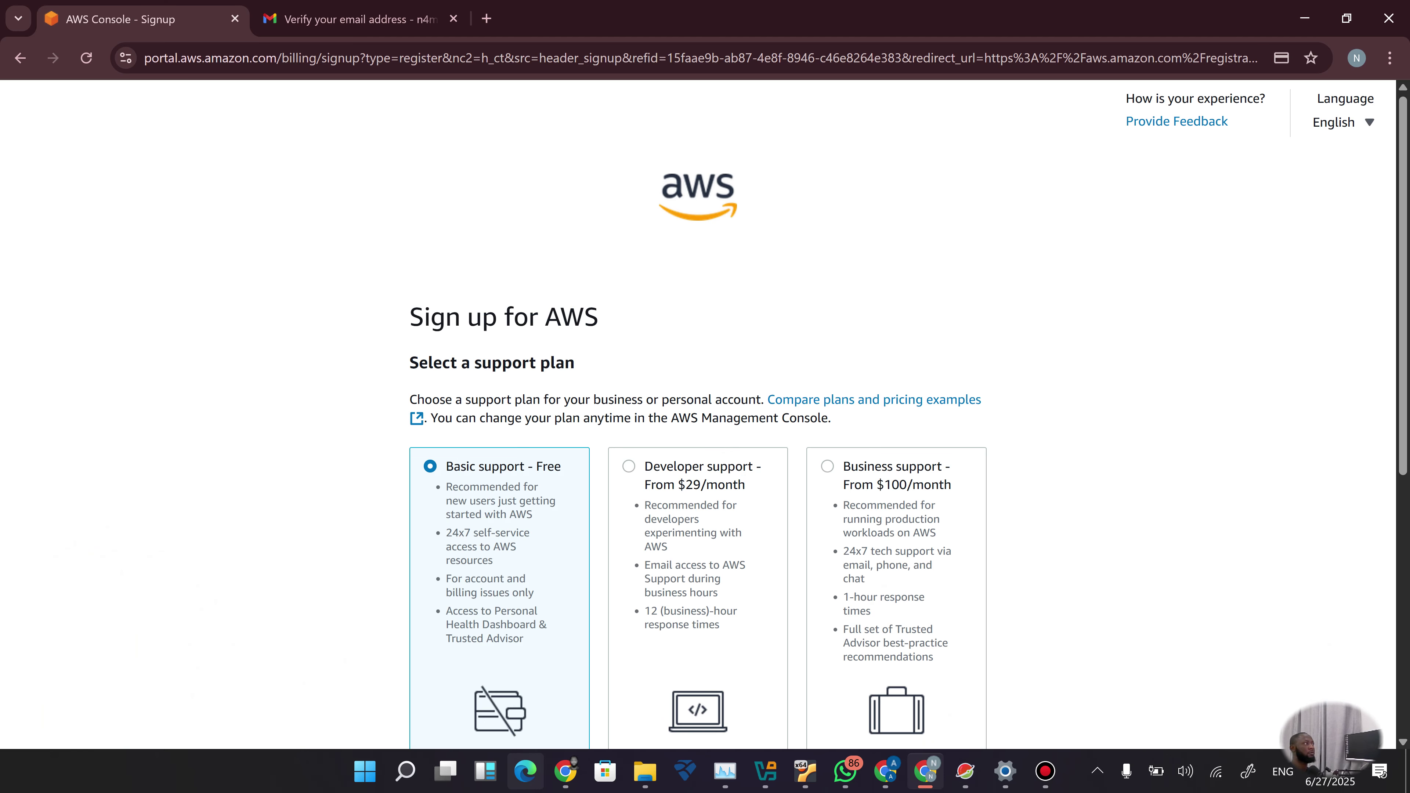
# - Keep the Basic support - Free plan and complete the AWS sign-up
pyautogui.scroll(-5, 697, 417)
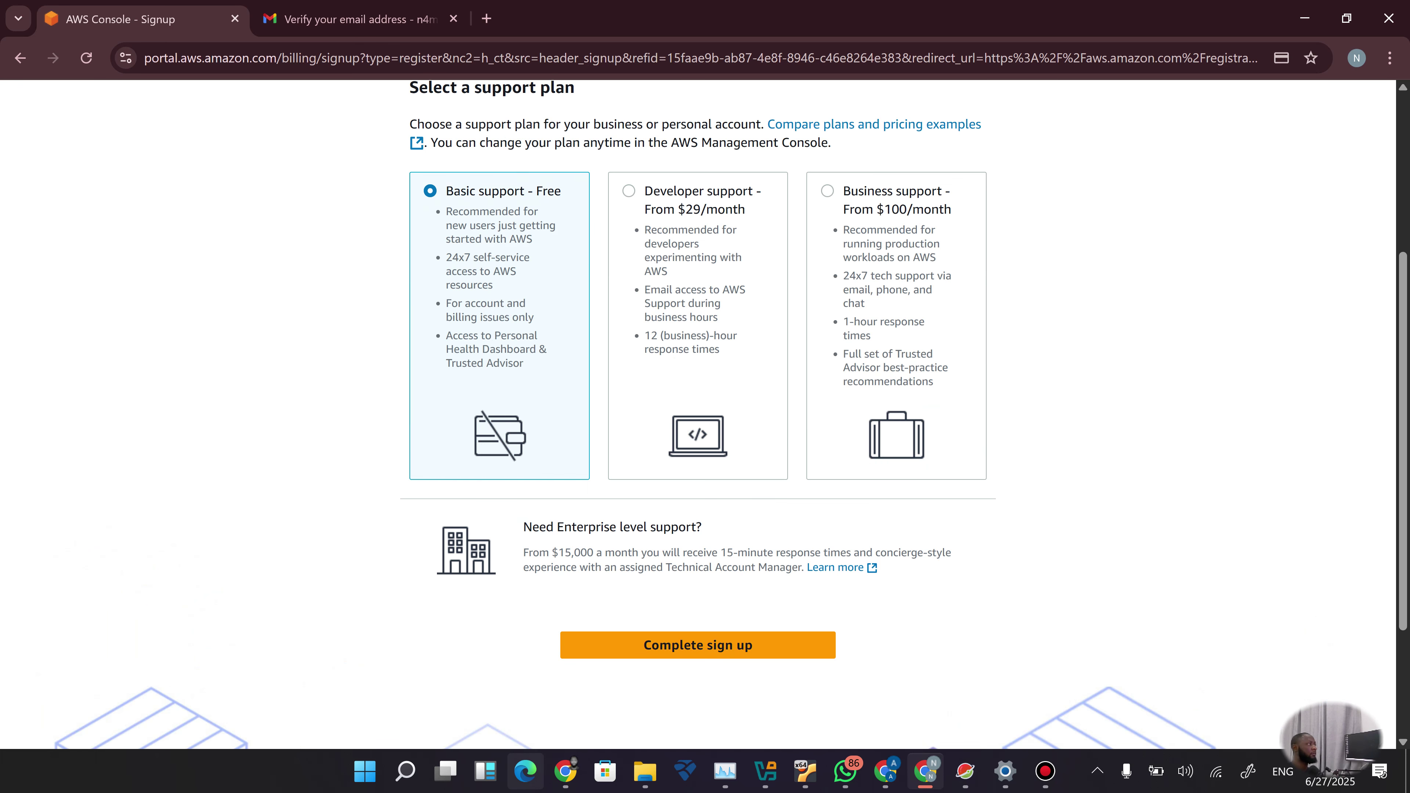
pyautogui.scroll(3, 697, 416)
pyautogui.scroll(-2, 697, 416)
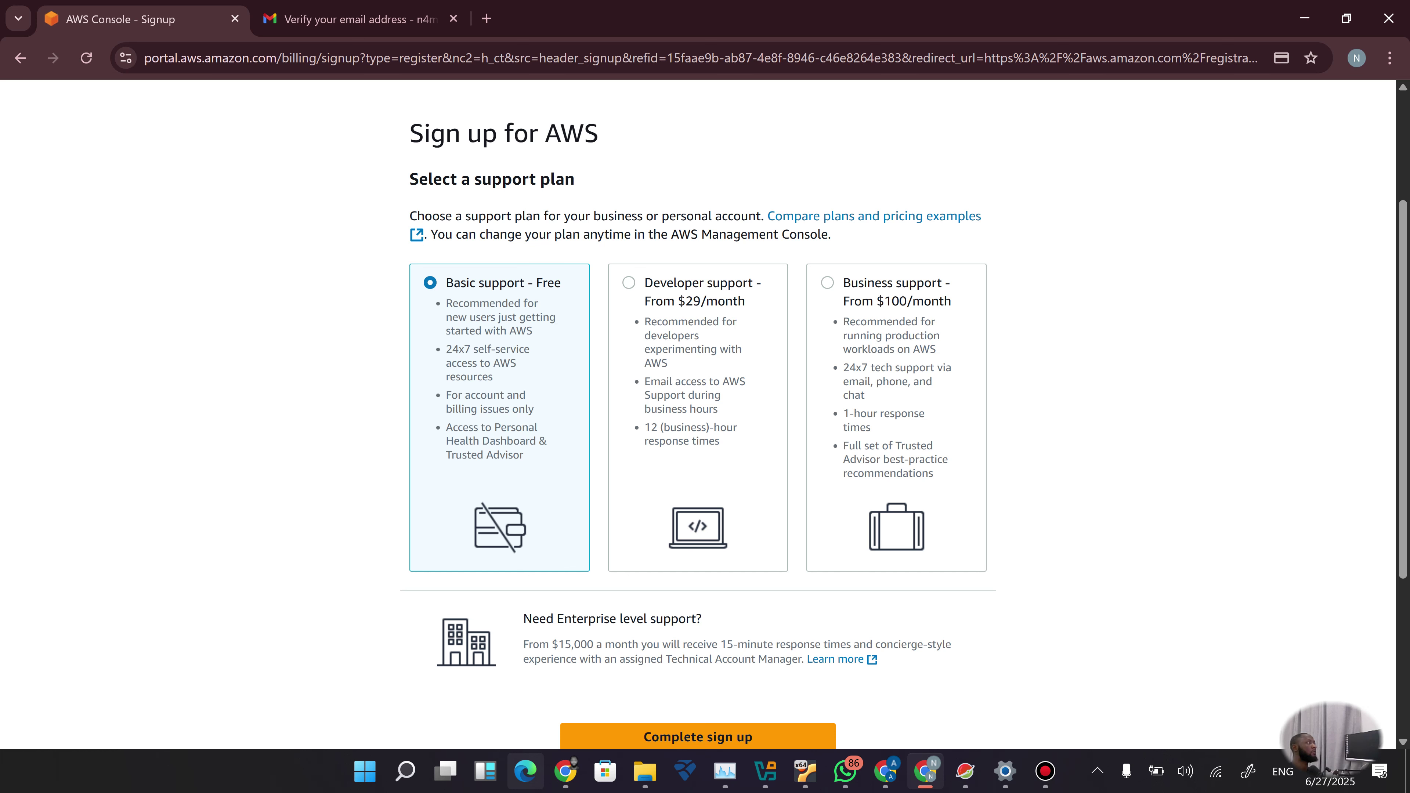
pyautogui.scroll(-4, 697, 416)
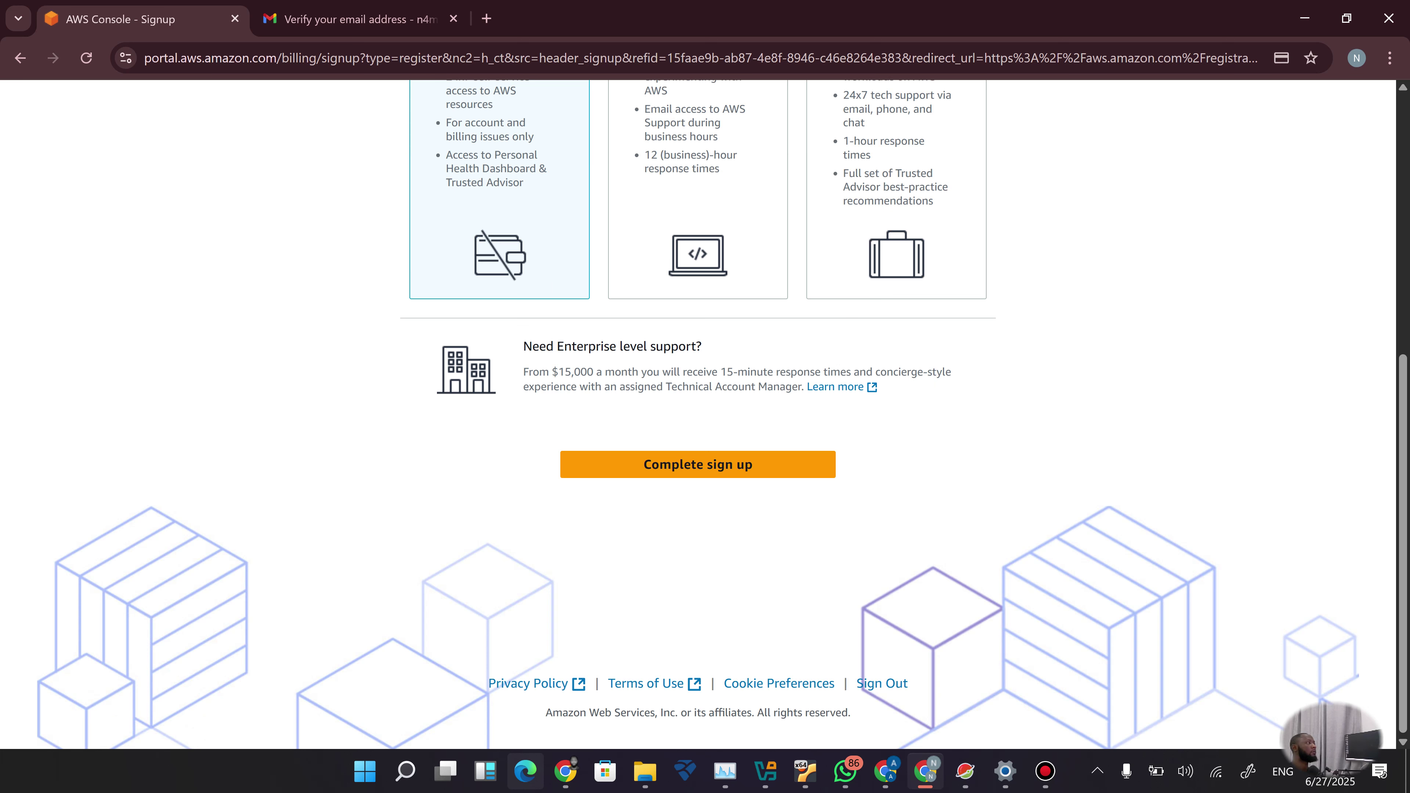
pyautogui.scroll(6, 697, 464)
pyautogui.scroll(-8, 698, 465)
pyautogui.click(697, 464)
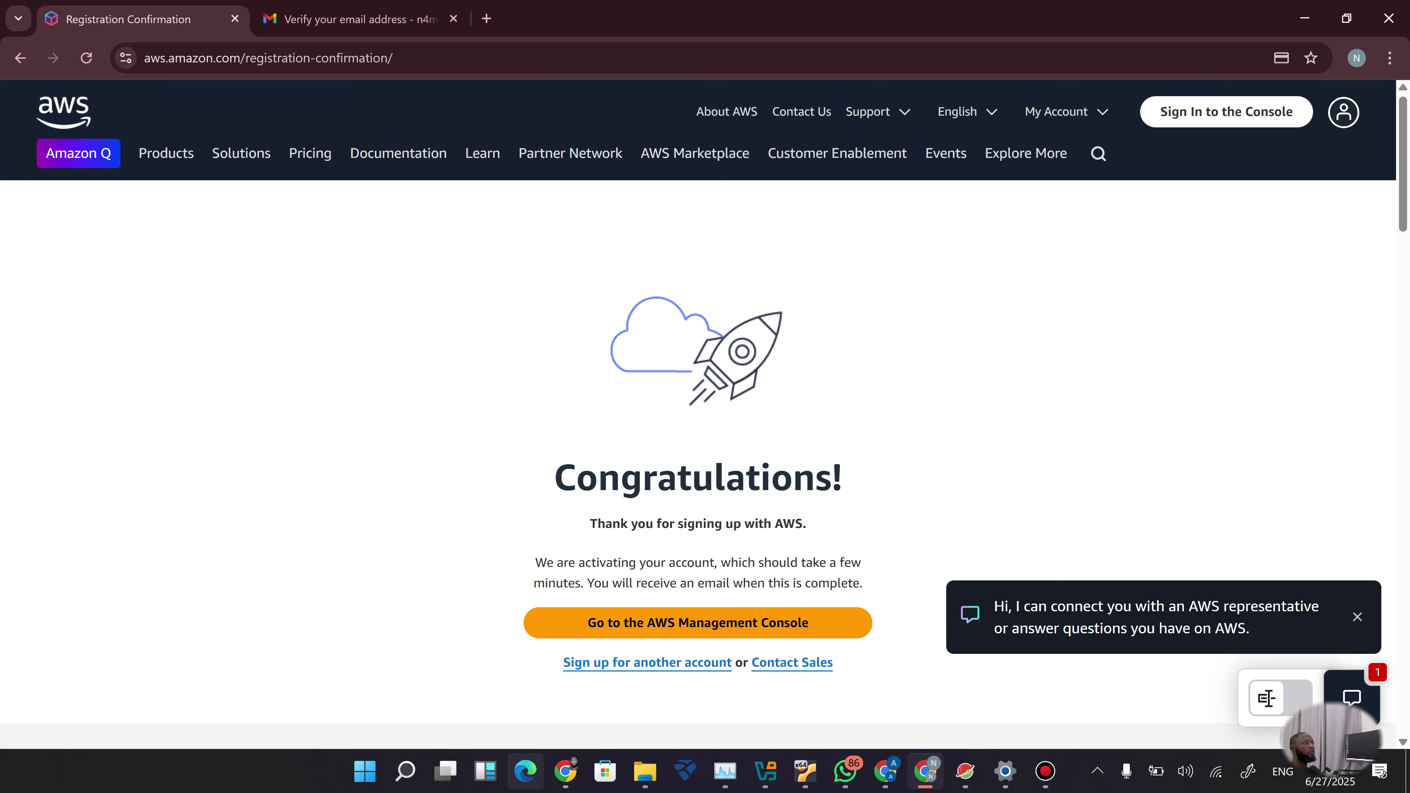
# - Go from the confirmation page to the AWS Management Console home in Europe (Stockholm)
pyautogui.click(697, 623)
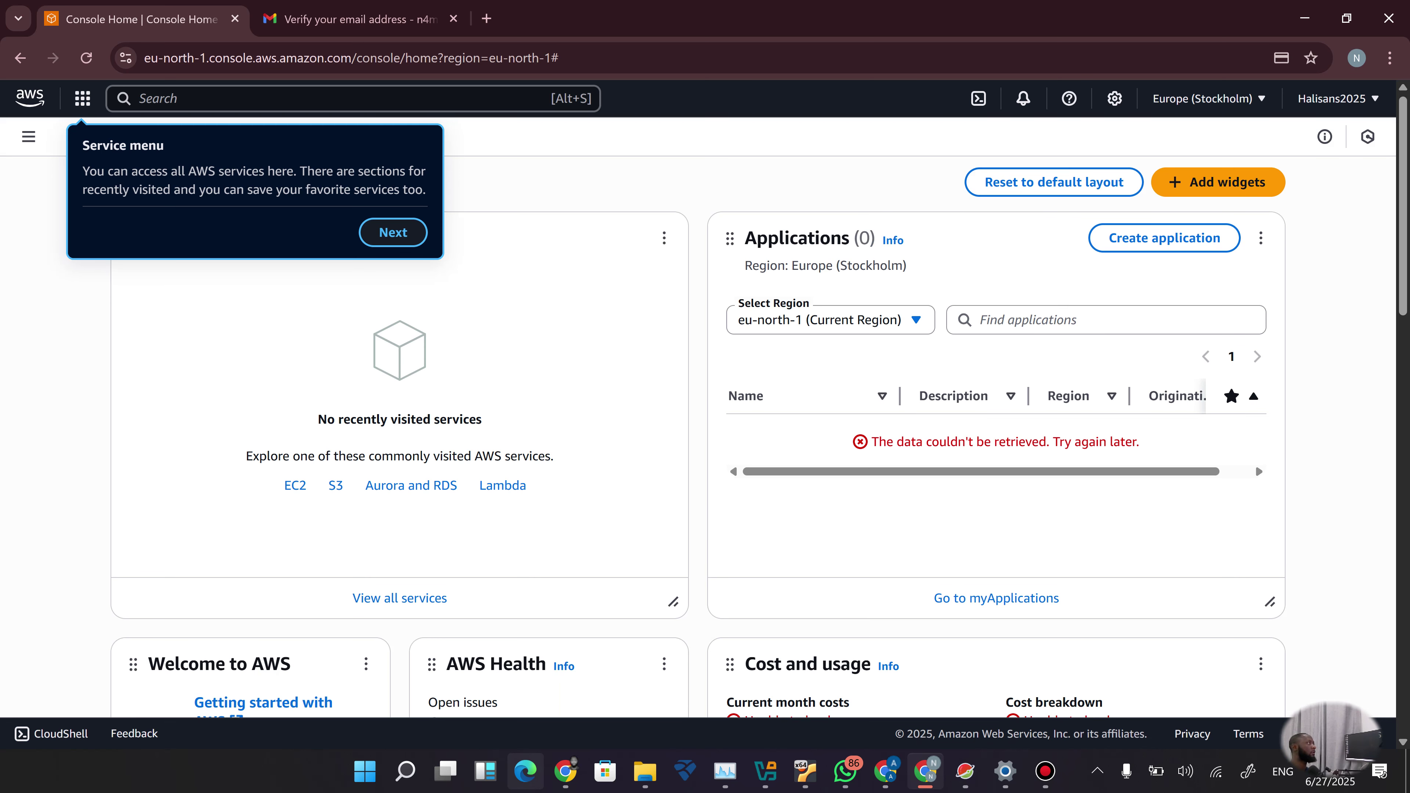
pyautogui.click(82, 99)
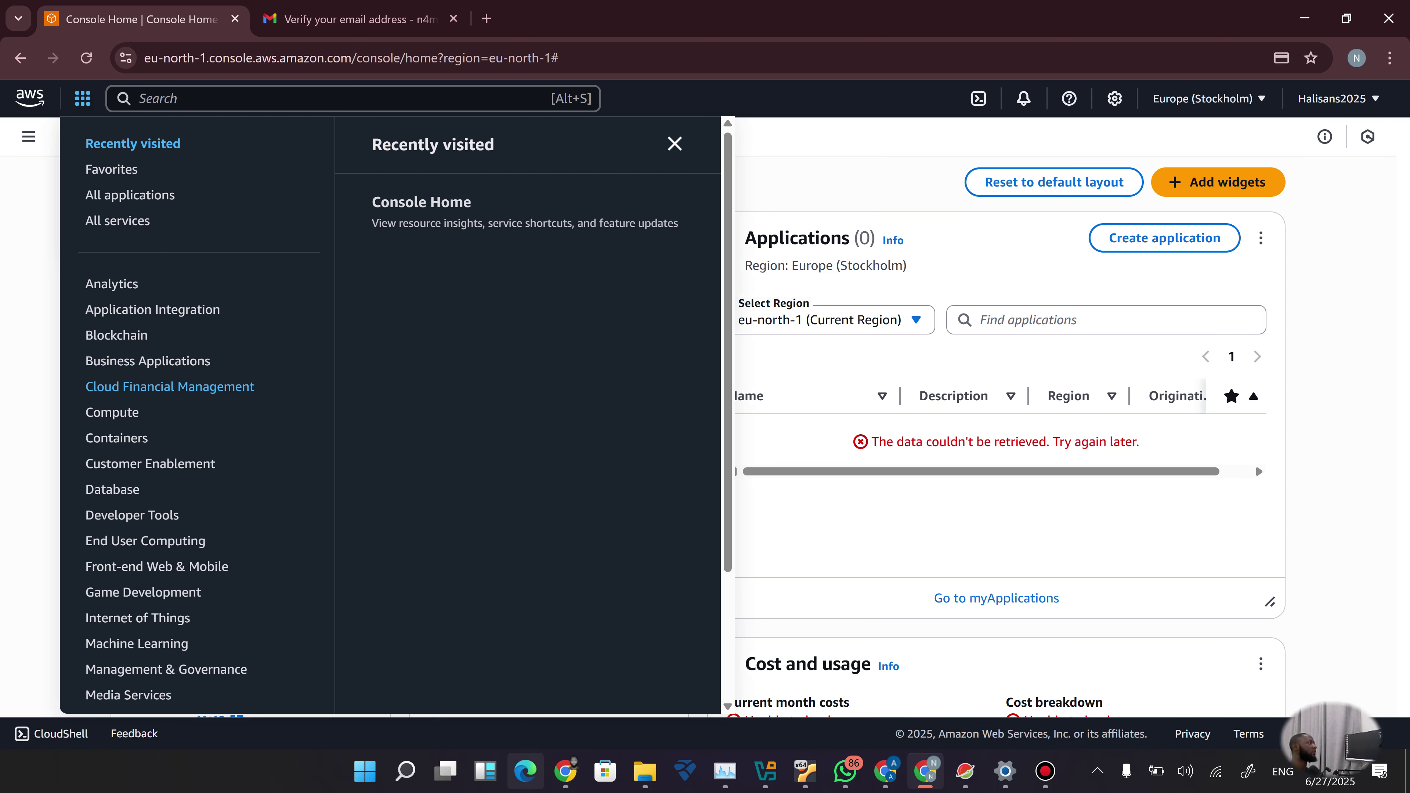
pyautogui.scroll(-3, 167, 498)
pyautogui.scroll(3, 166, 498)
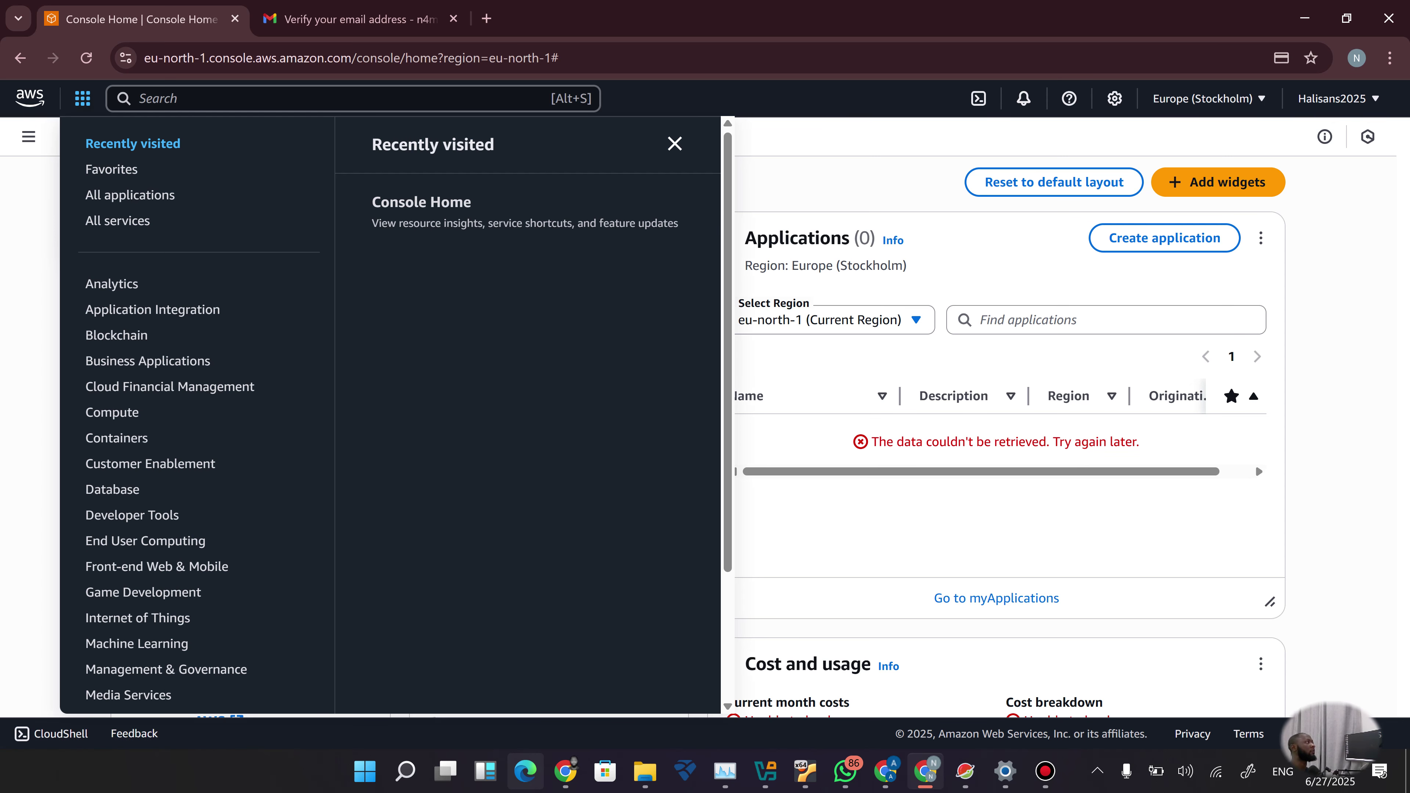
pyautogui.press('Escape')
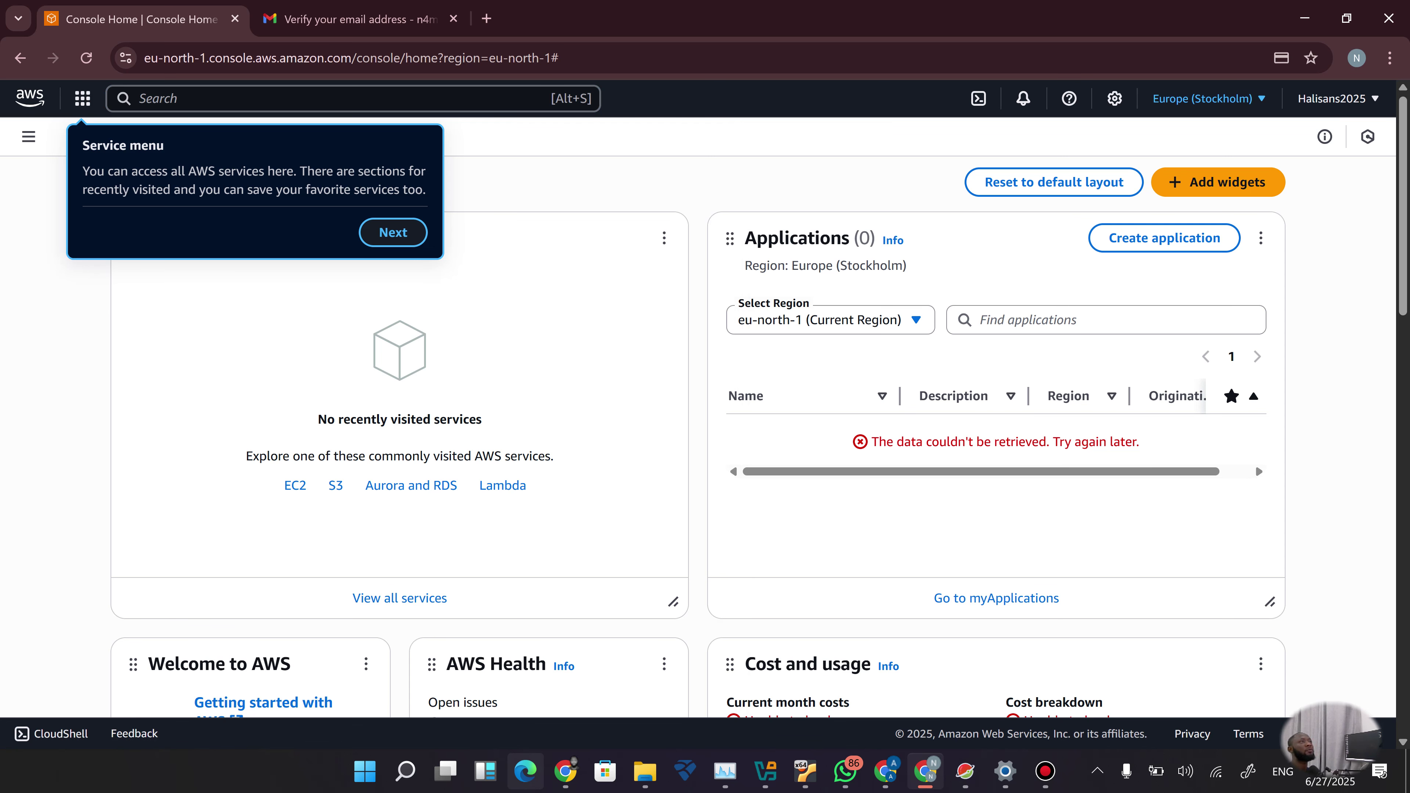
pyautogui.click(1209, 99)
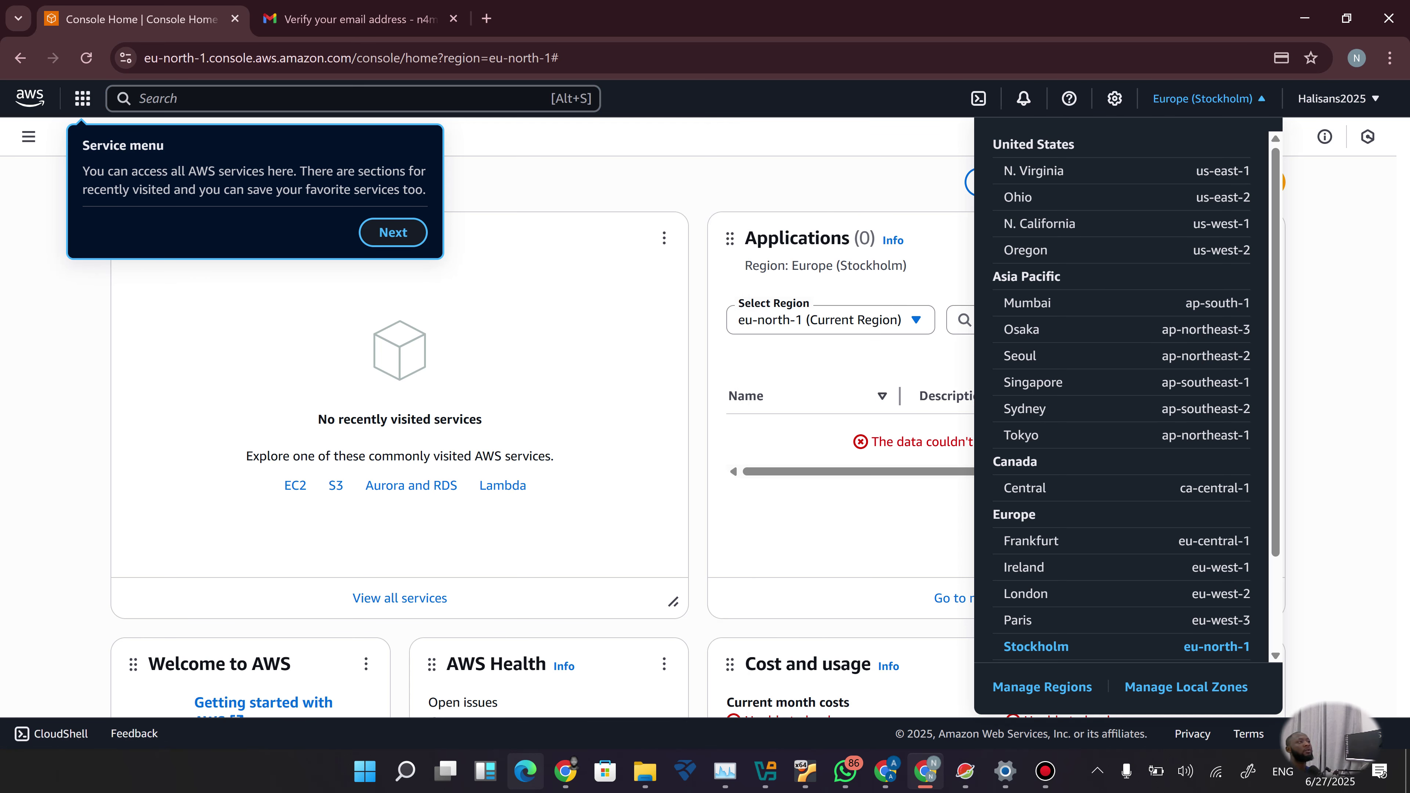
pyautogui.scroll(-2, 1054, 327)
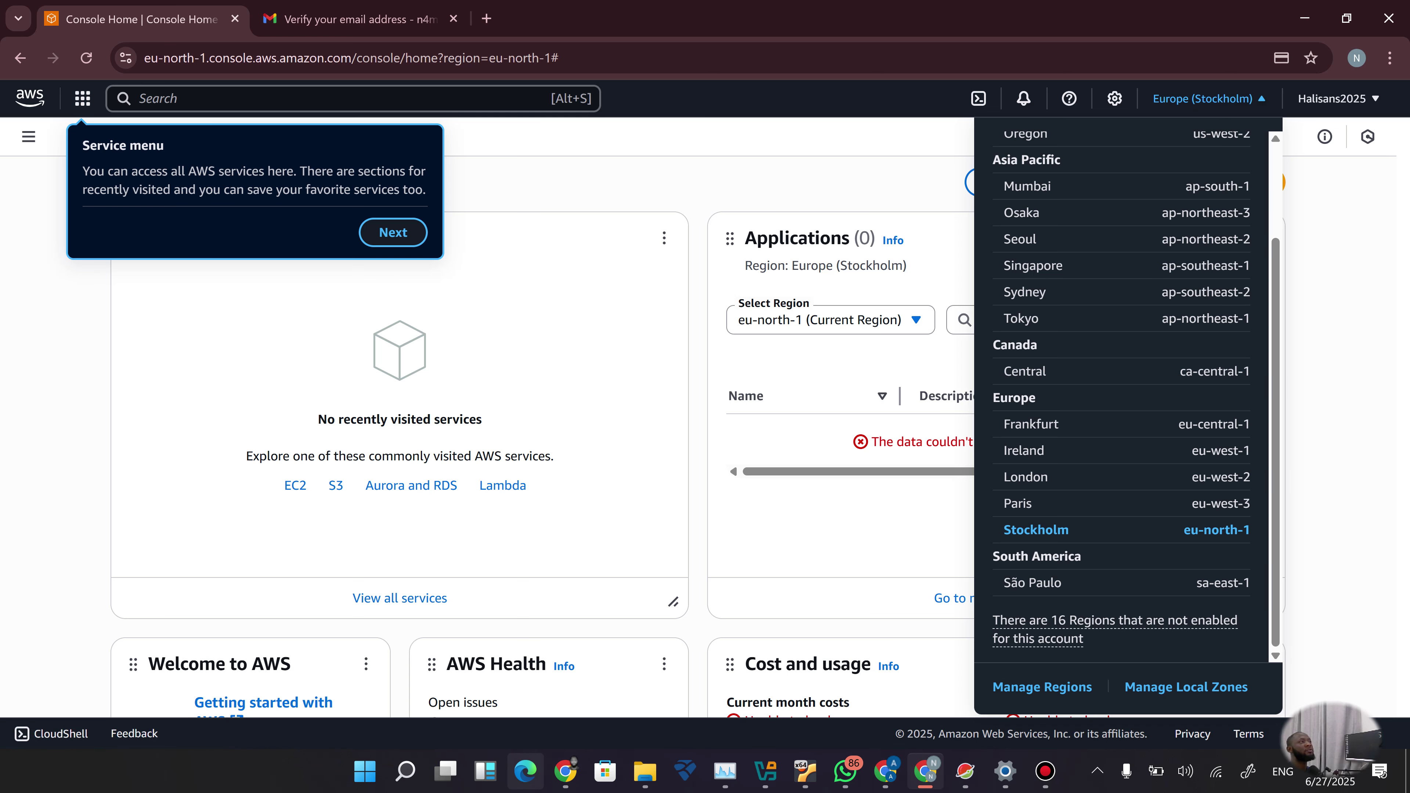
pyautogui.scroll(2, 1027, 413)
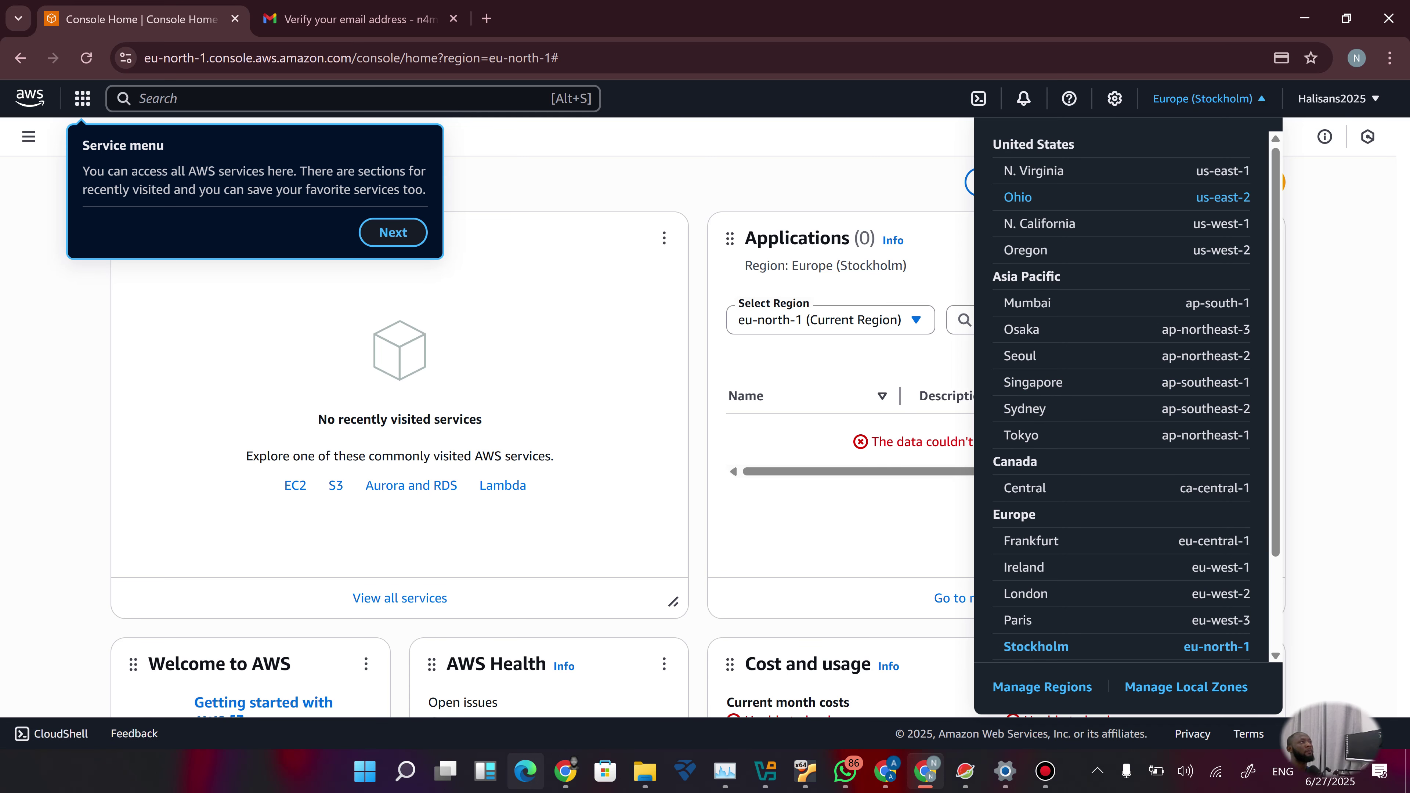
pyautogui.scroll(-2, 1027, 266)
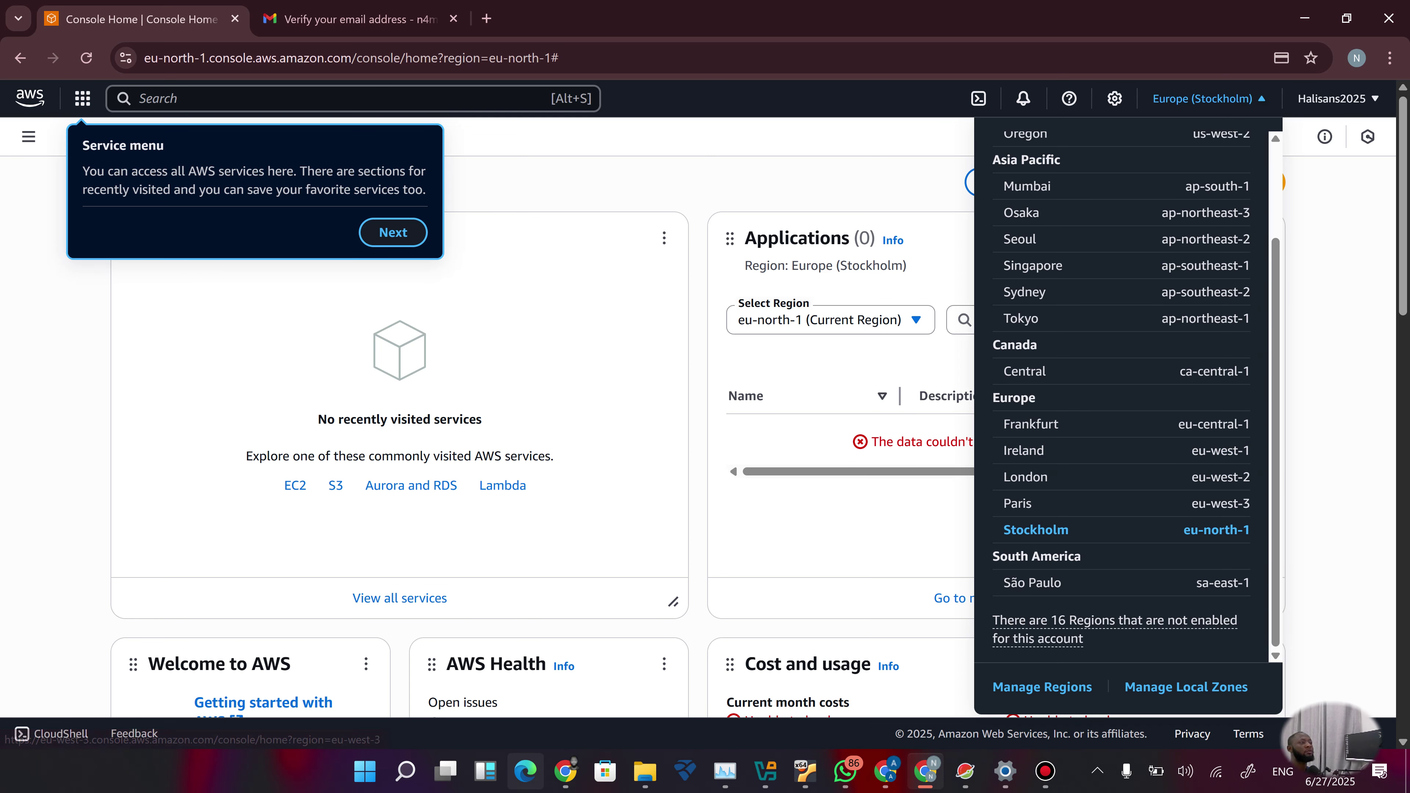
pyautogui.click(1255, 461)
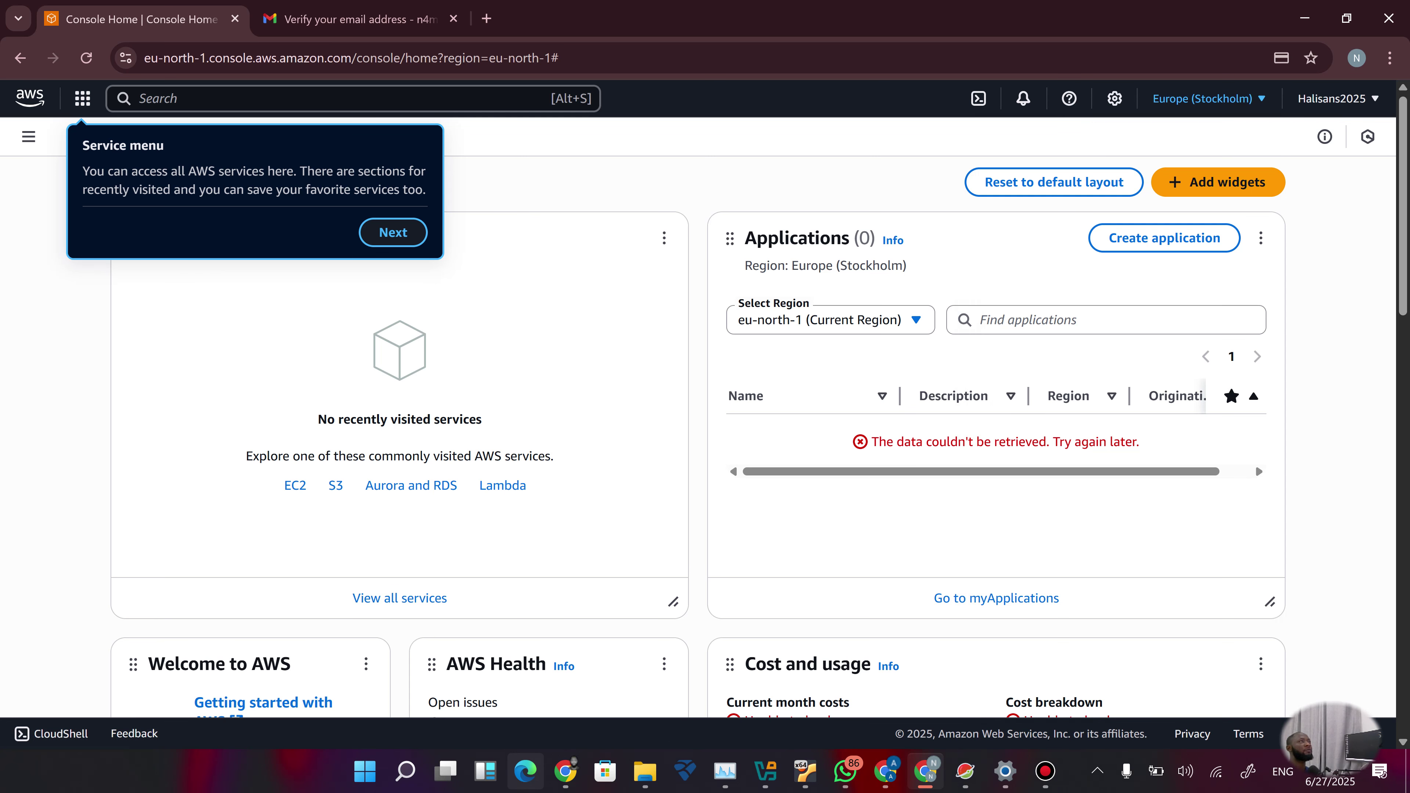
pyautogui.click(1208, 99)
pyautogui.scroll(3, 1021, 319)
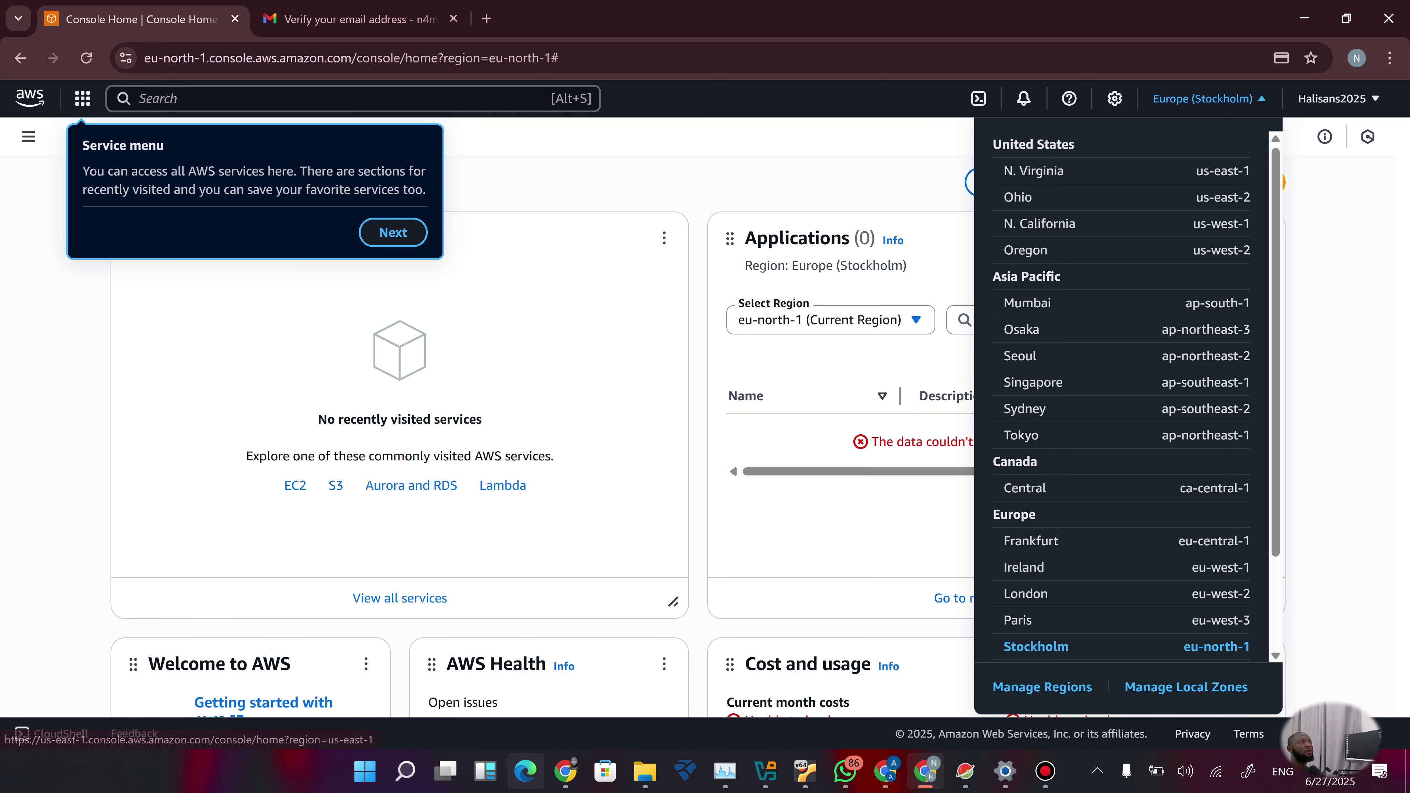
pyautogui.scroll(-2, 1121, 388)
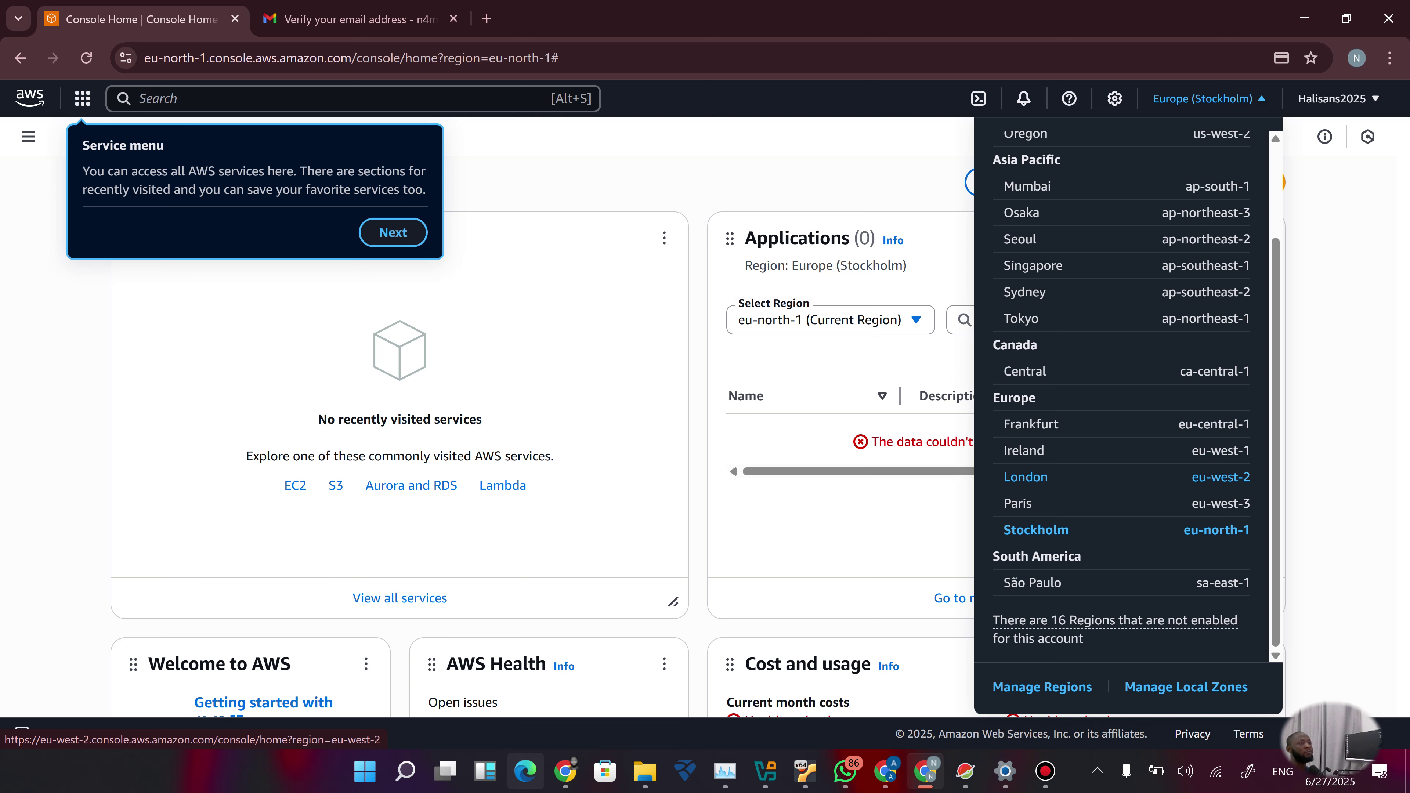
pyautogui.scroll(2, 1027, 567)
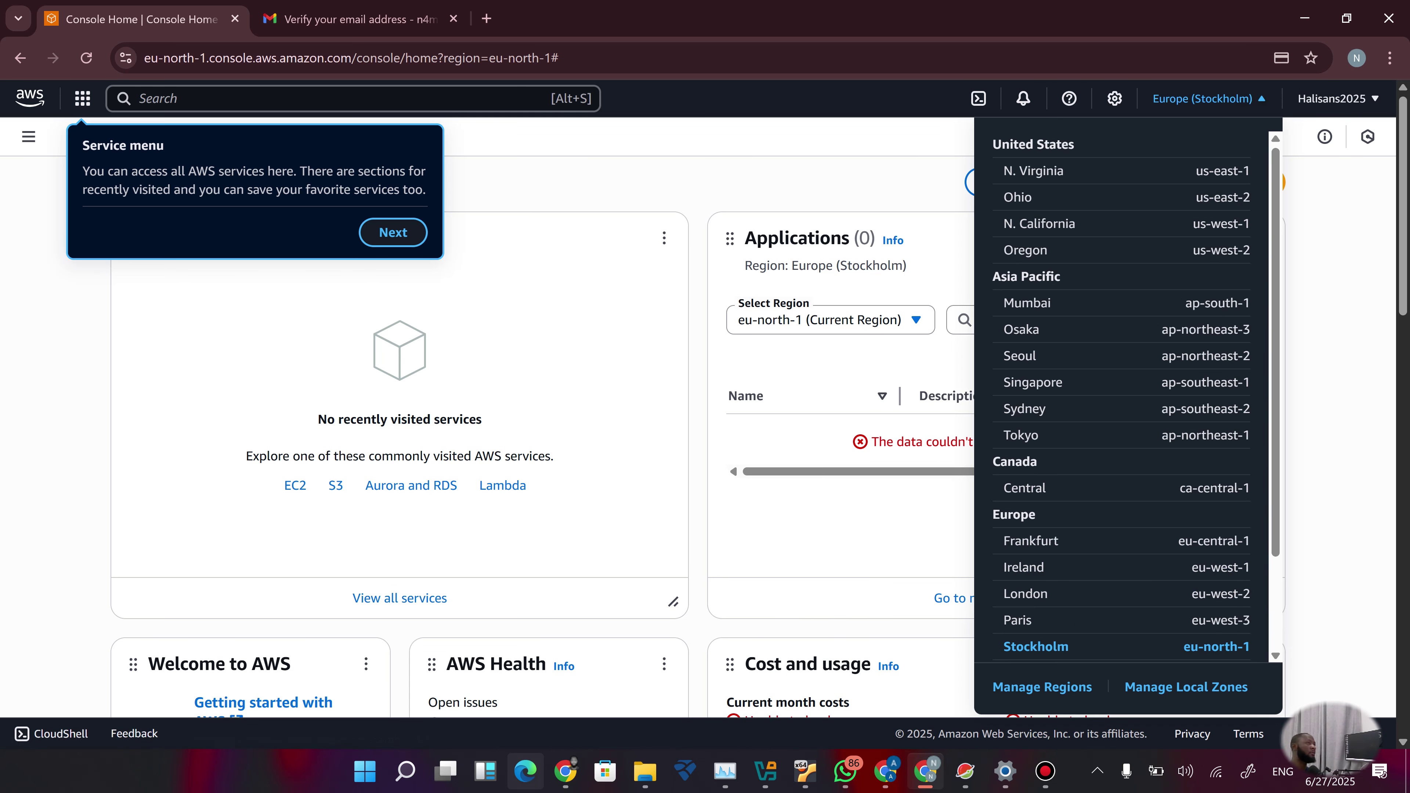
pyautogui.click(799, 363)
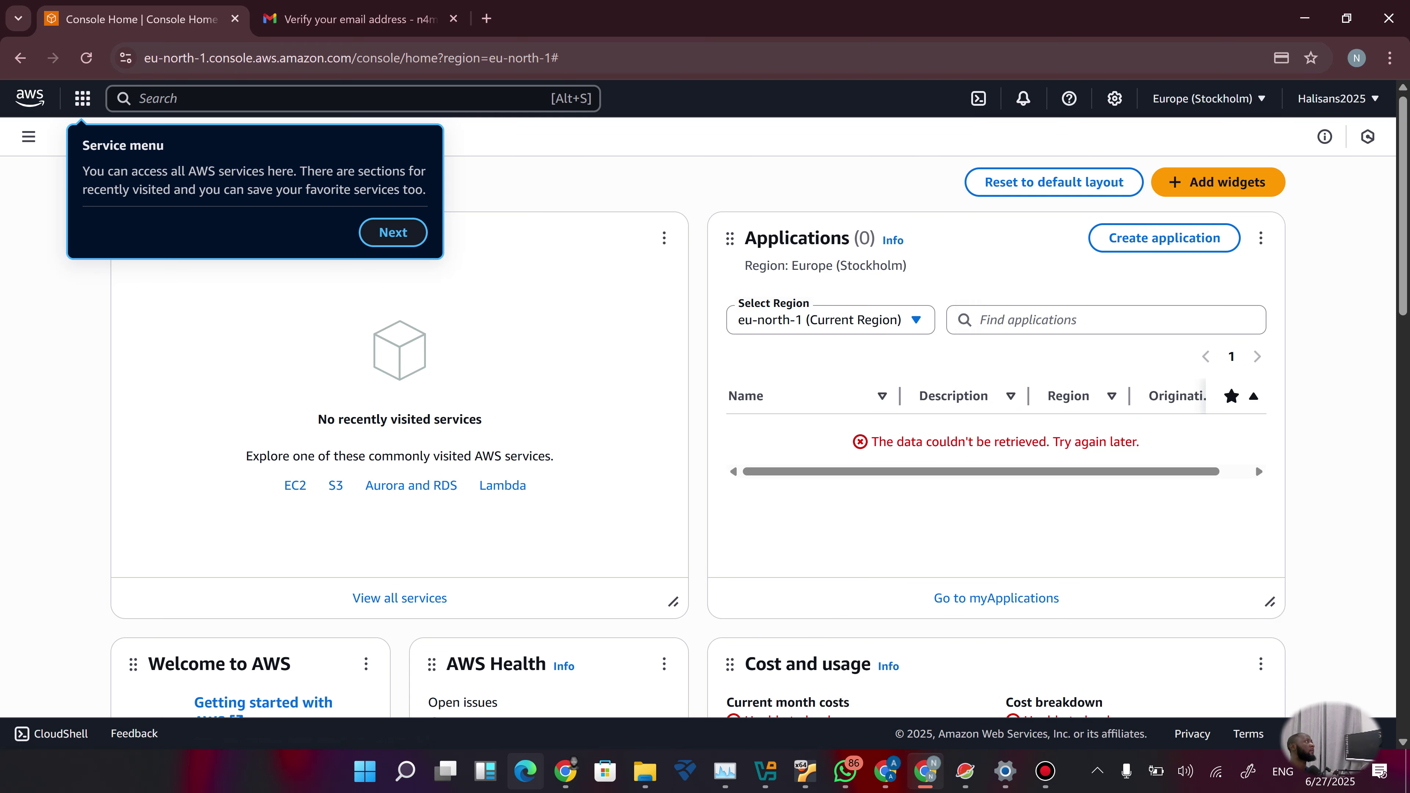